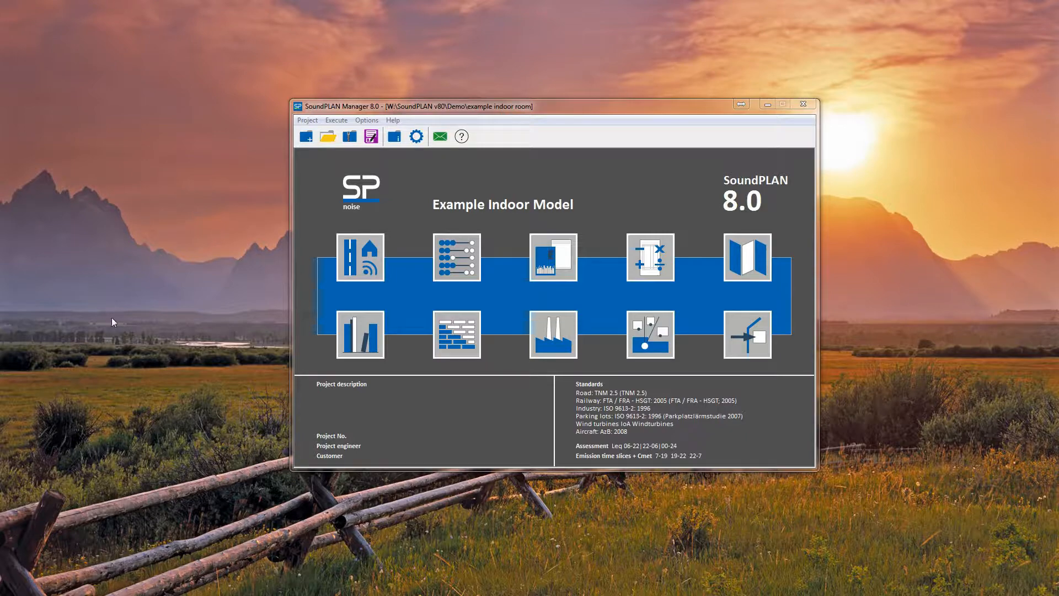
Open the Geo-Database and replace the Geo-File in situation 002 Test Input for Indoor Model with 001 Indoor Model 2
left_click(355, 256)
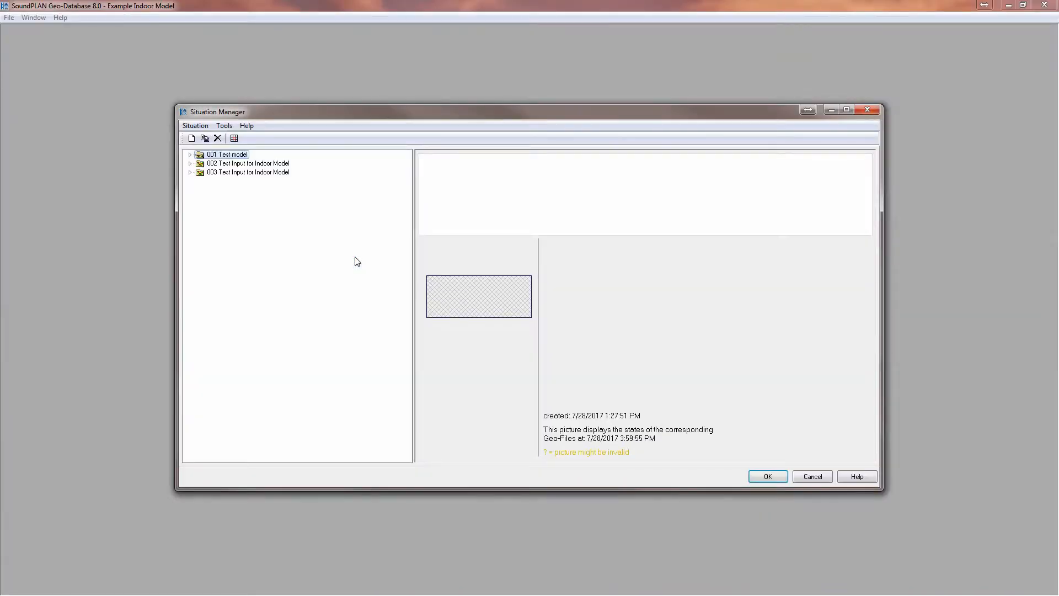
double_click(201, 175)
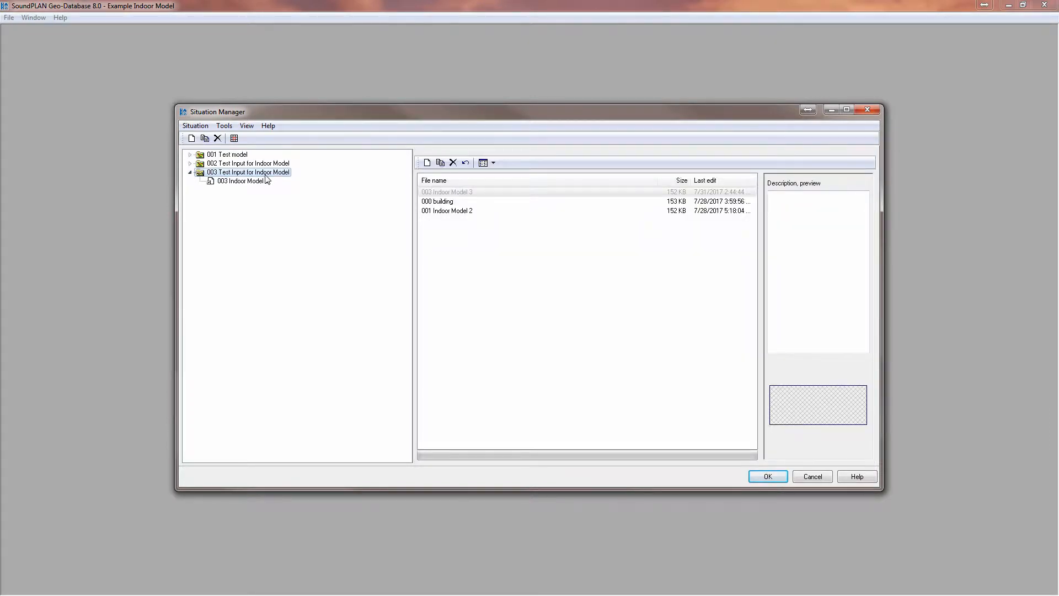
left_click(190, 163)
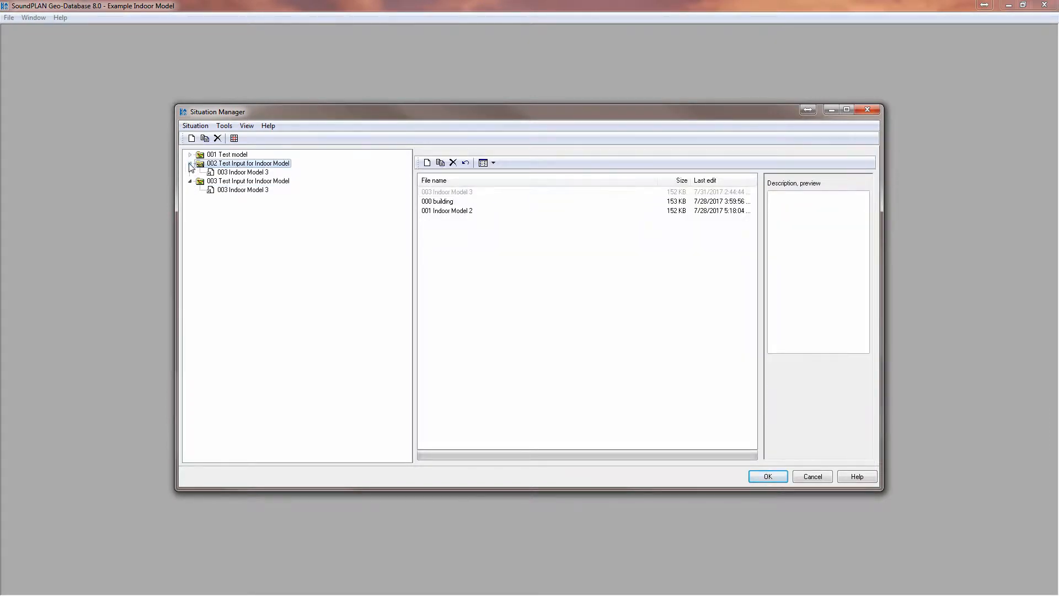
mouse_move(220, 172)
left_mouse_down()
mouse_move(242, 174)
mouse_move(232, 173)
left_mouse_up()
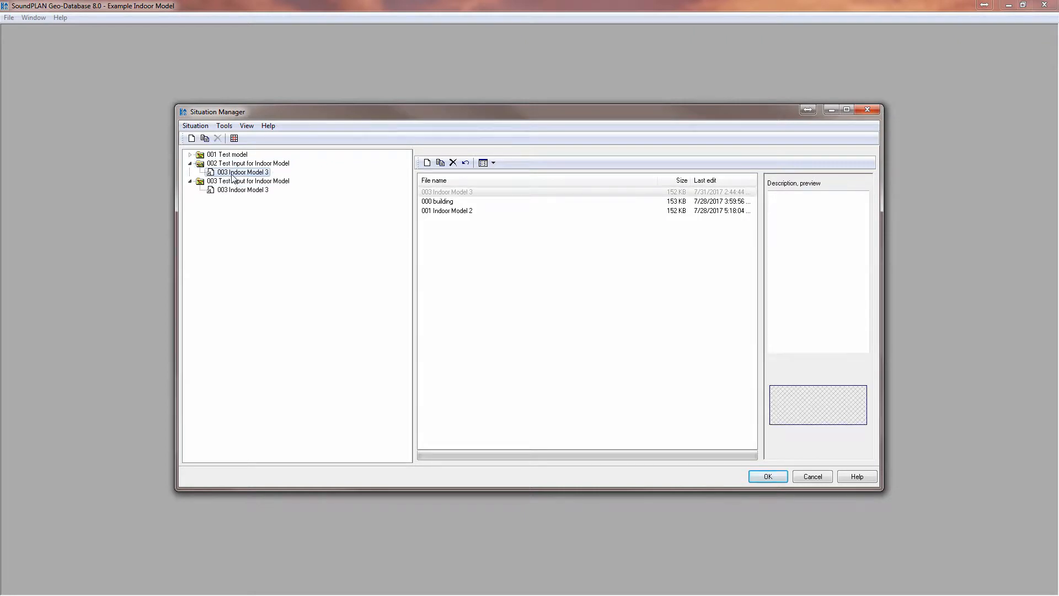
left_click_drag(462, 211, 285, 169)
Rename the Geo-File 001 Indoor Model 2 as 002 Indoor Model 2
left_click(442, 193)
left_click(435, 193)
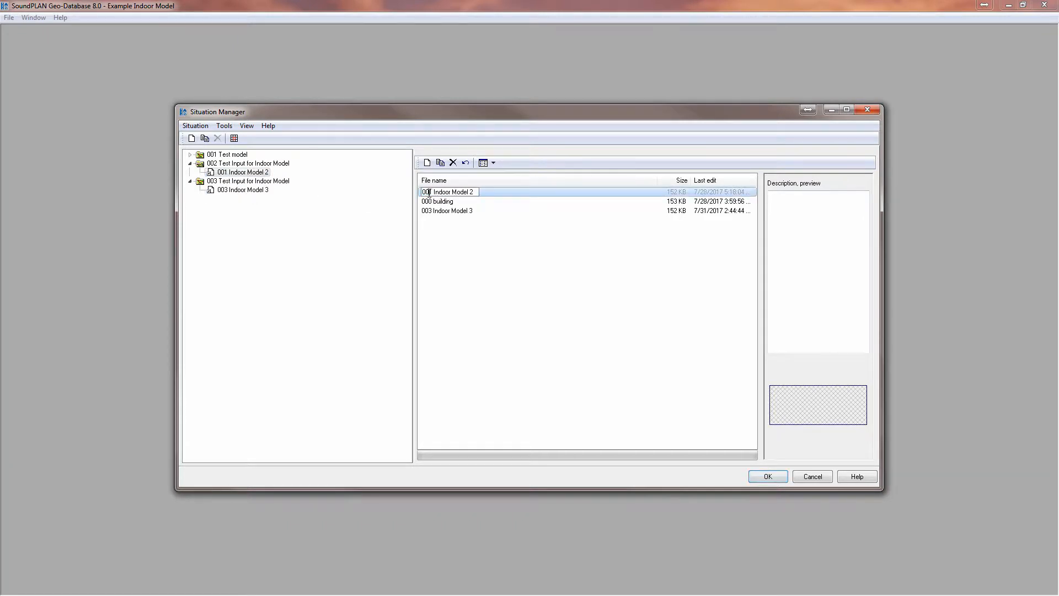
key("BackSpace")
type("2")
left_click(443, 203)
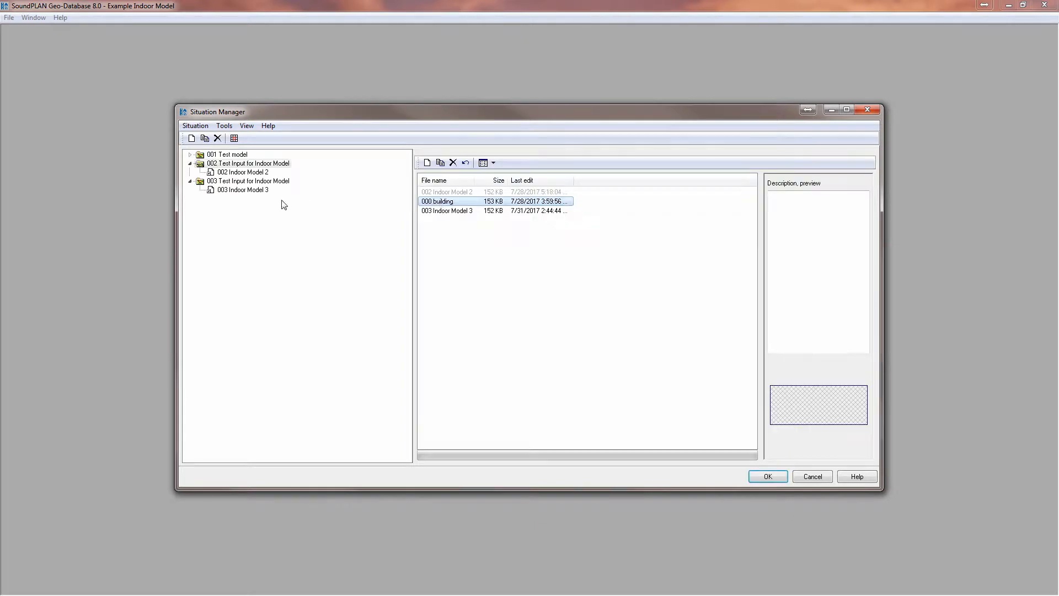
Load the situation 003 Test Input for Indoor Model into the Geo-Database
left_click(219, 173)
left_click(238, 191)
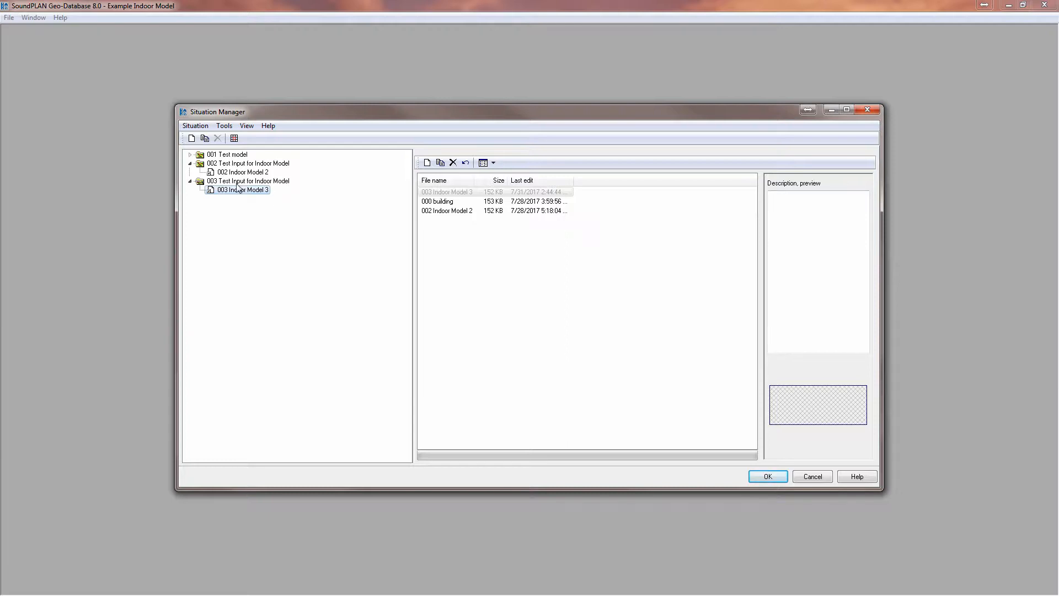
double_click(237, 189)
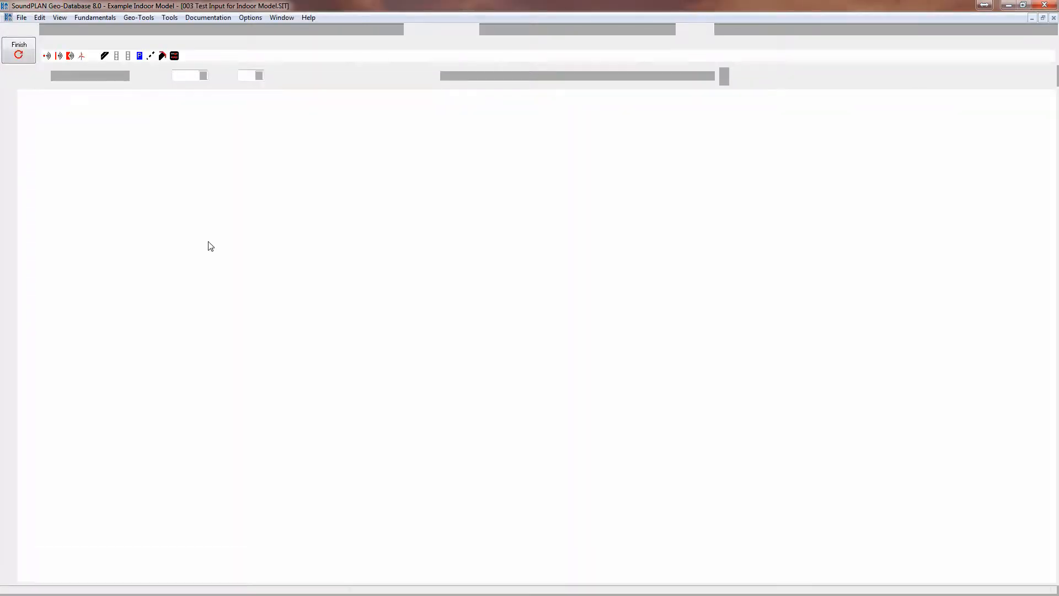
scroll(207, 242, "down", 2)
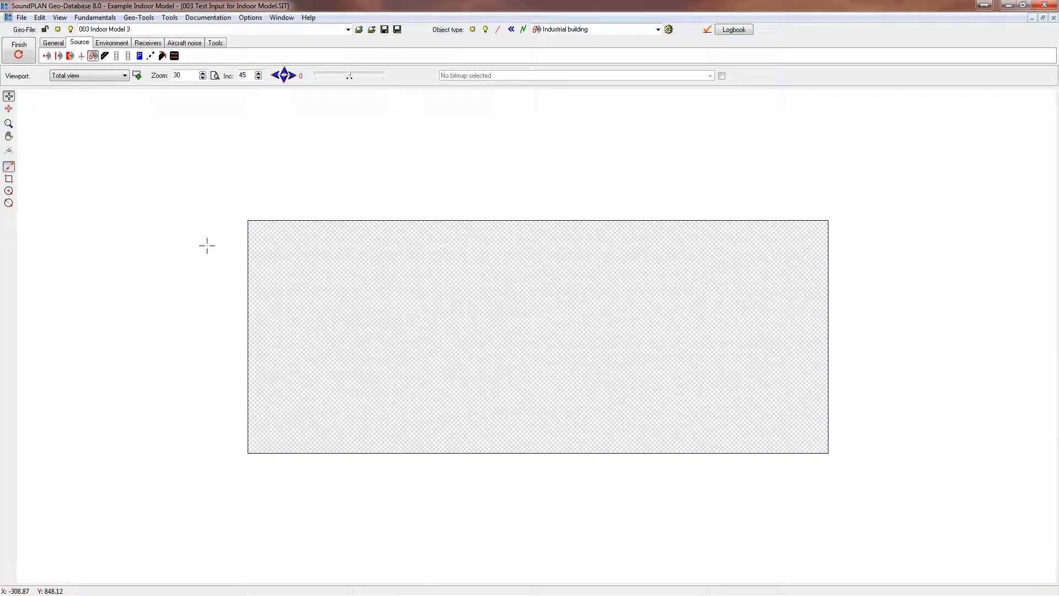
Open the industrial building in its editor and maximize the editor window
left_click(248, 453)
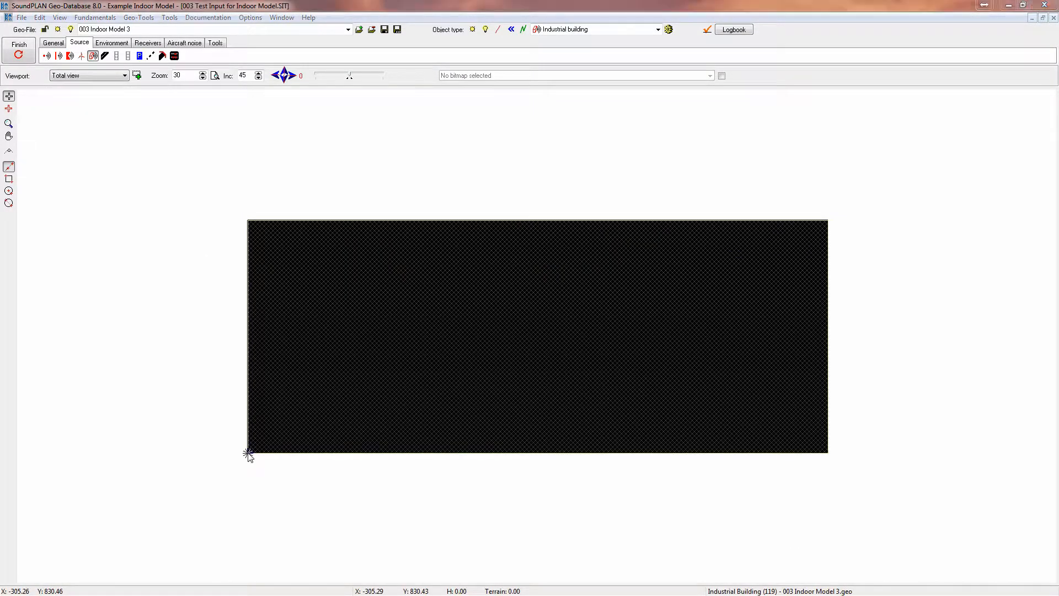
double_click(248, 453)
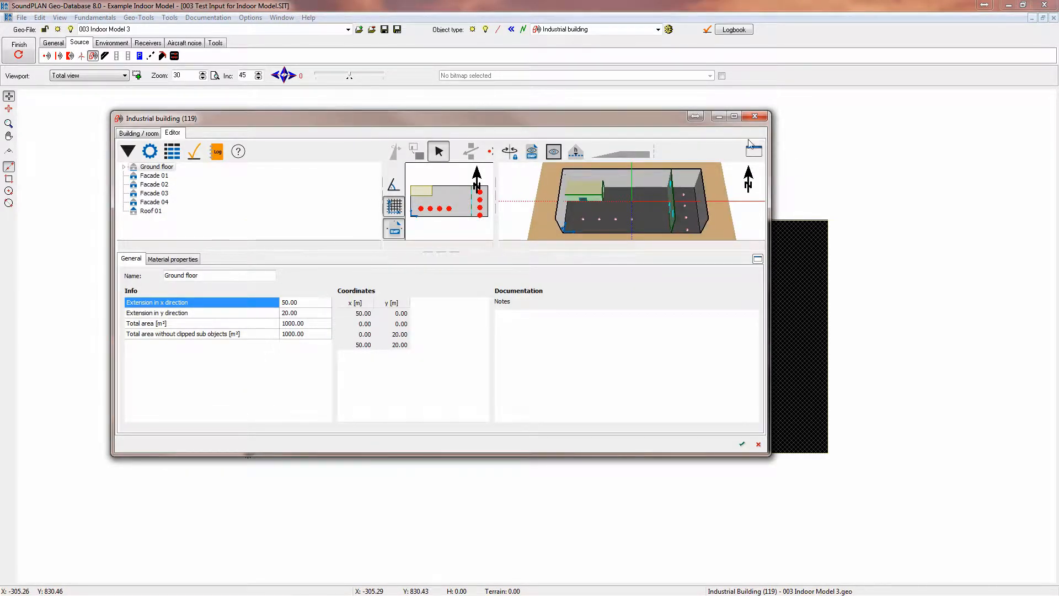
left_click(735, 116)
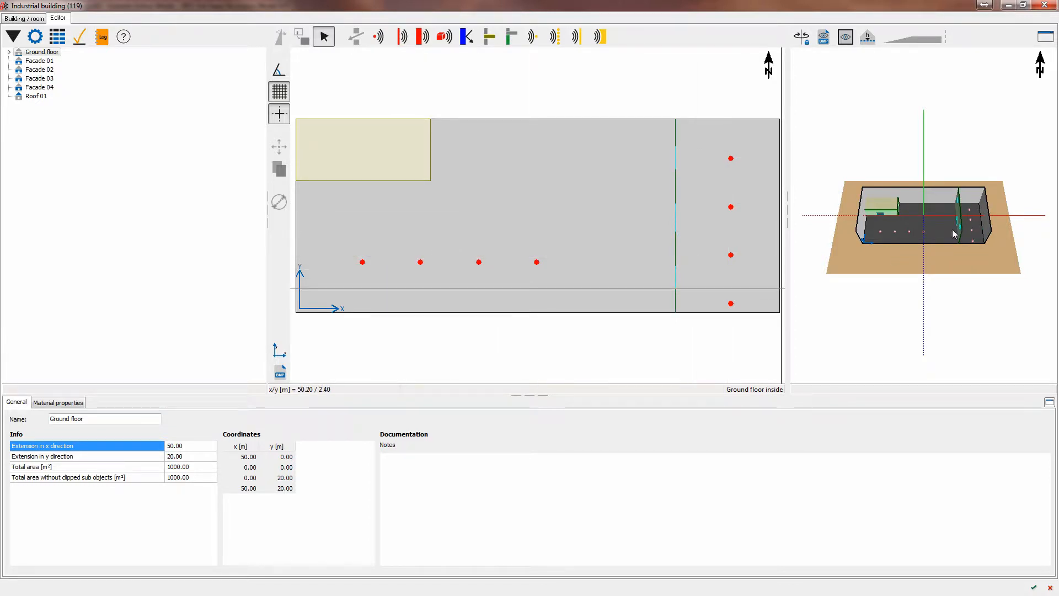
Move the second circular transmissive area in the Machine Room Wall so its centre lies at about x 16.4, y 8.5 m
left_click(9, 52)
left_click(63, 71)
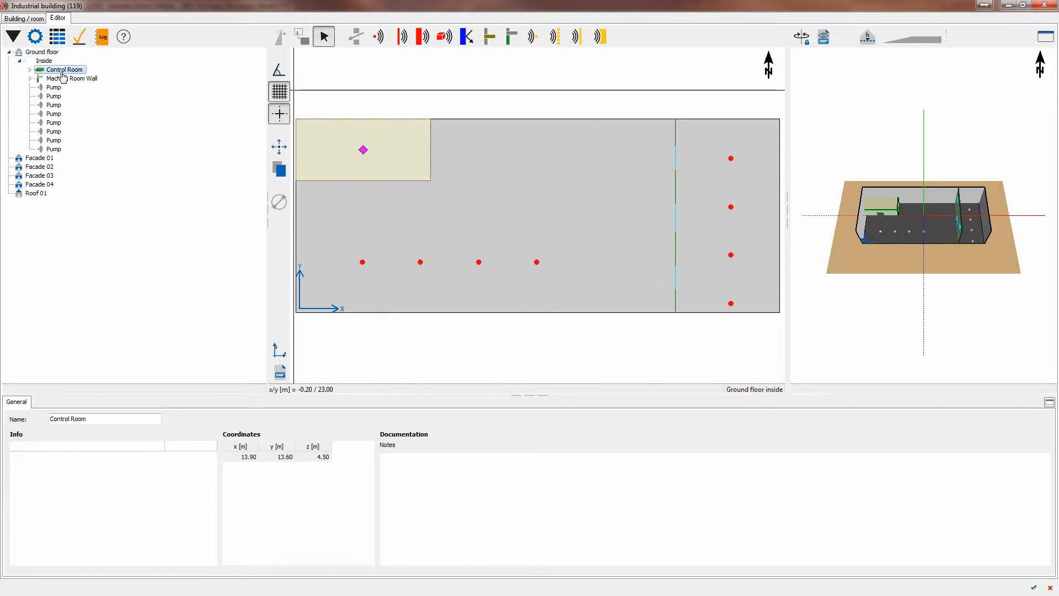
double_click(56, 80)
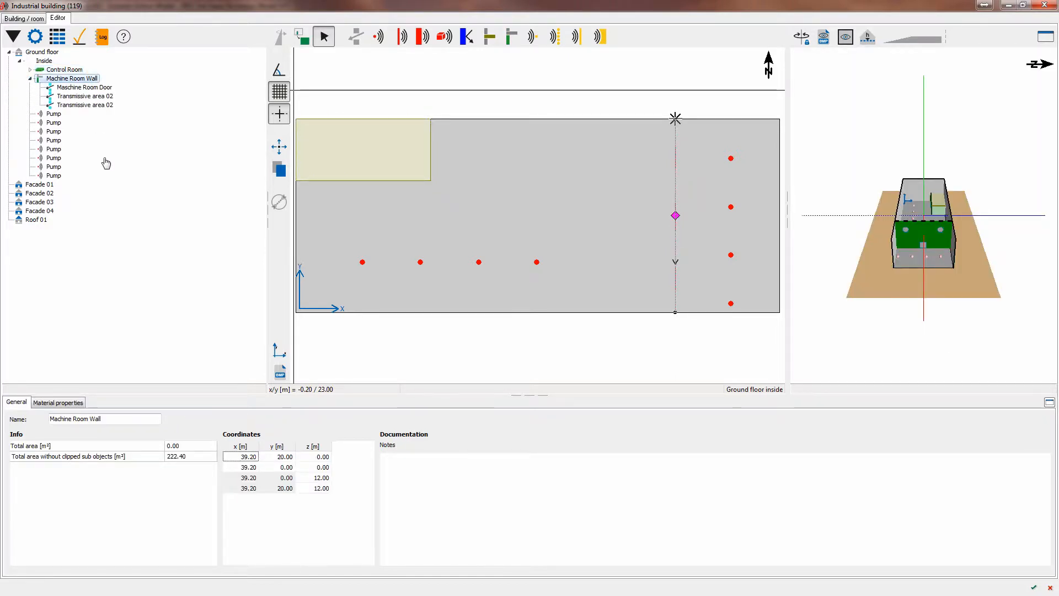
left_click(77, 97)
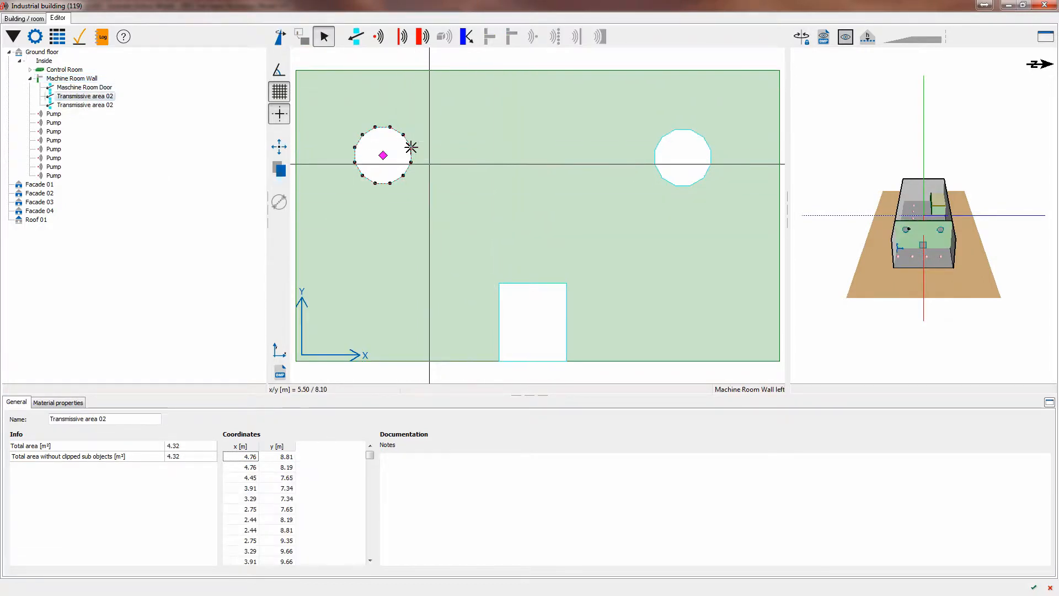
left_click_drag(656, 124, 693, 155)
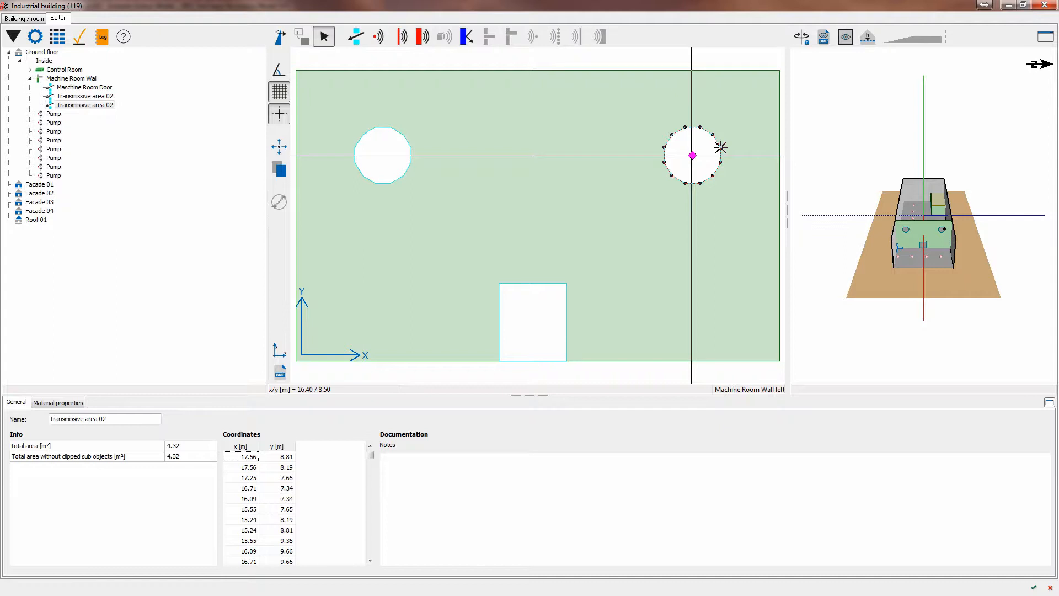
left_click(30, 79)
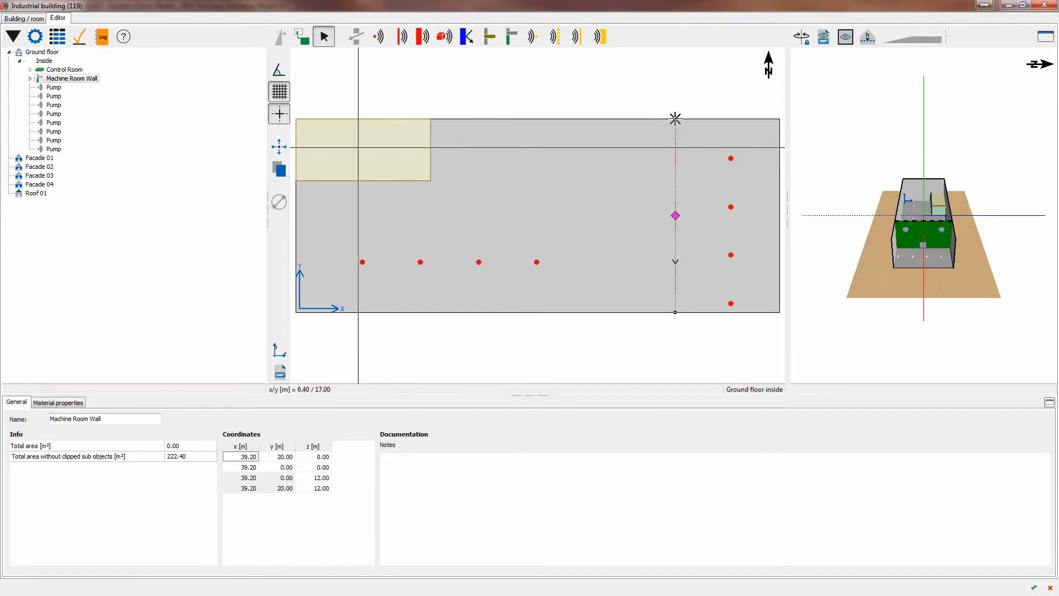
Draw a machine source of about 1.5 by 3 m on the ground floor between x 22.2 and 23.7 m, with its top at 2.98 m
scroll(530, 157, "up", 2)
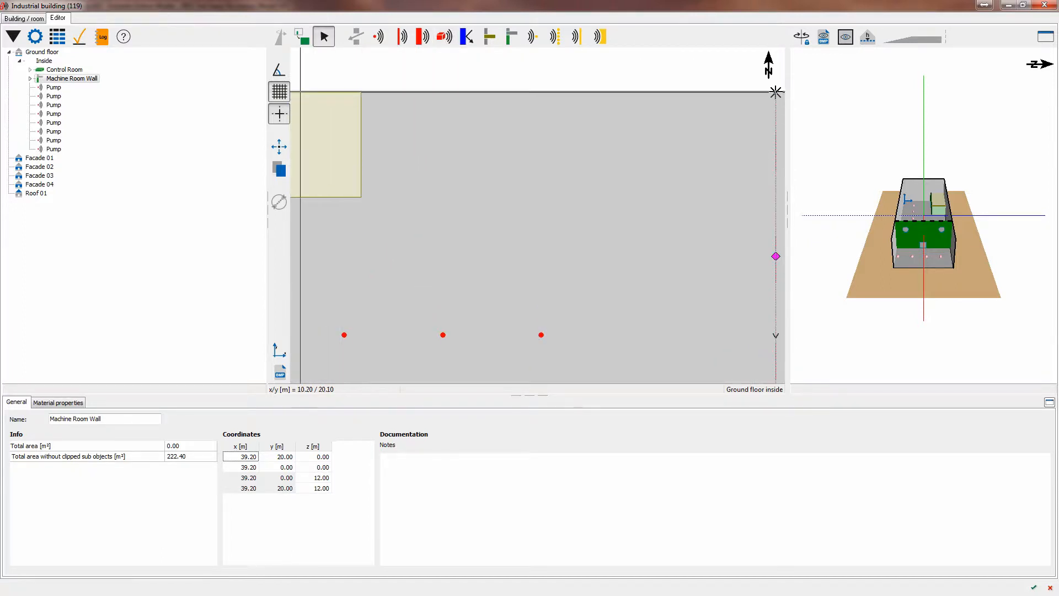
scroll(515, 149, "up", 2)
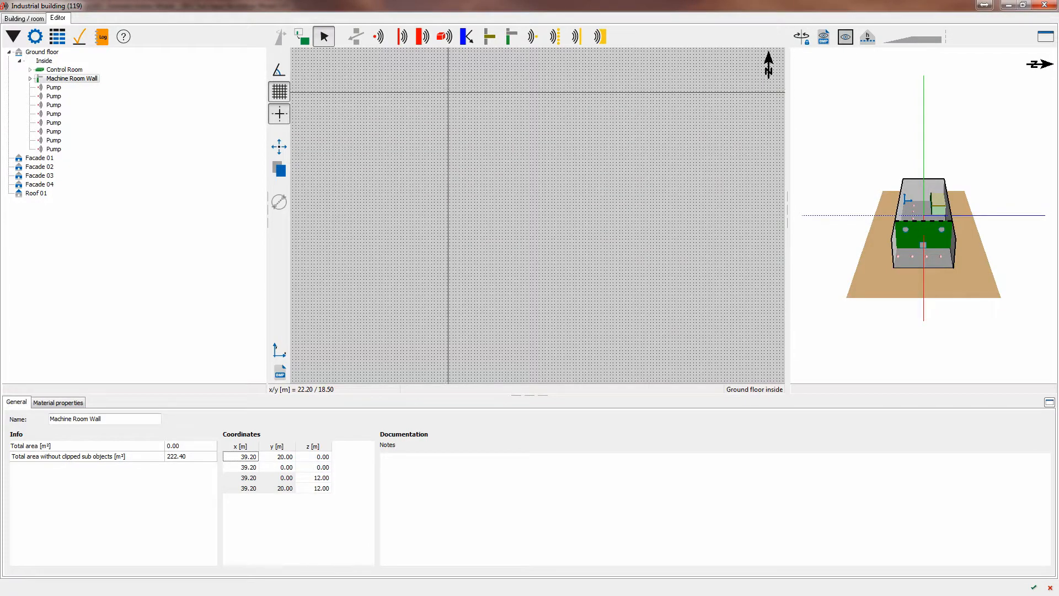
left_click(466, 122)
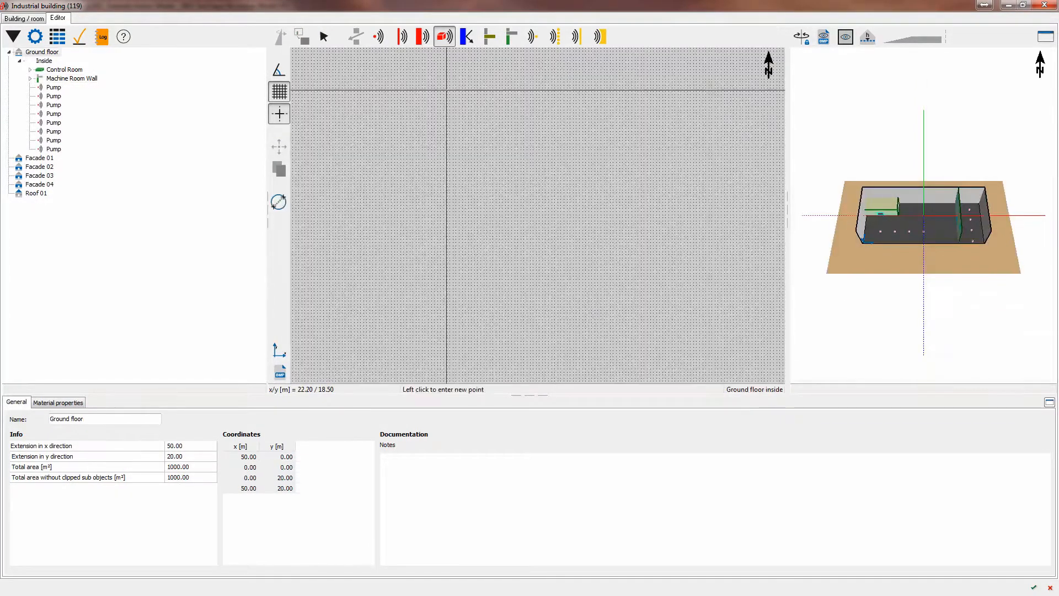
left_click_drag(447, 85, 494, 178)
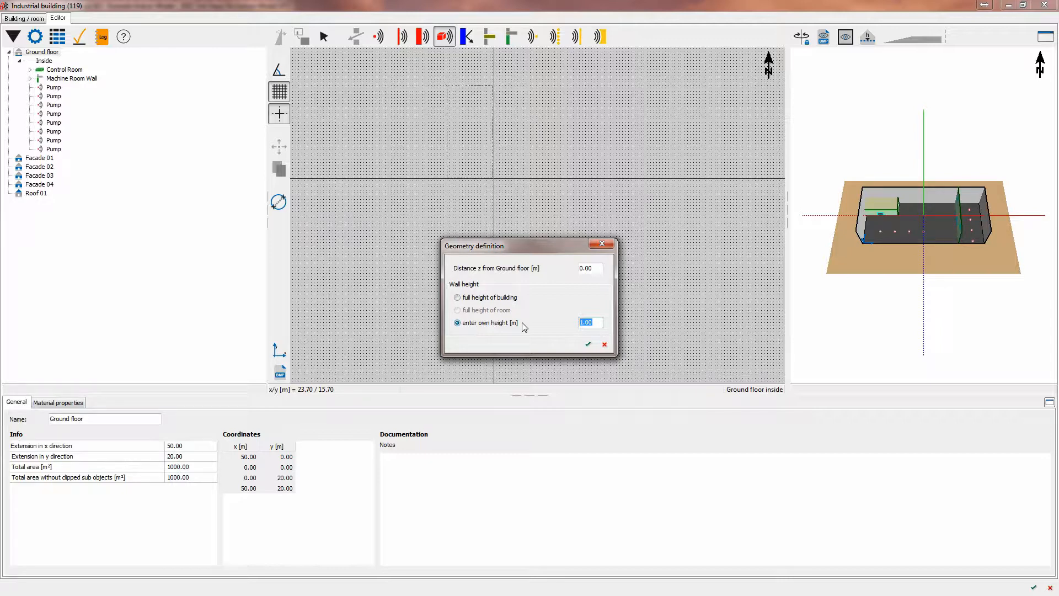
type("2.8")
left_click_drag(595, 270, 586, 269)
left_click(589, 346)
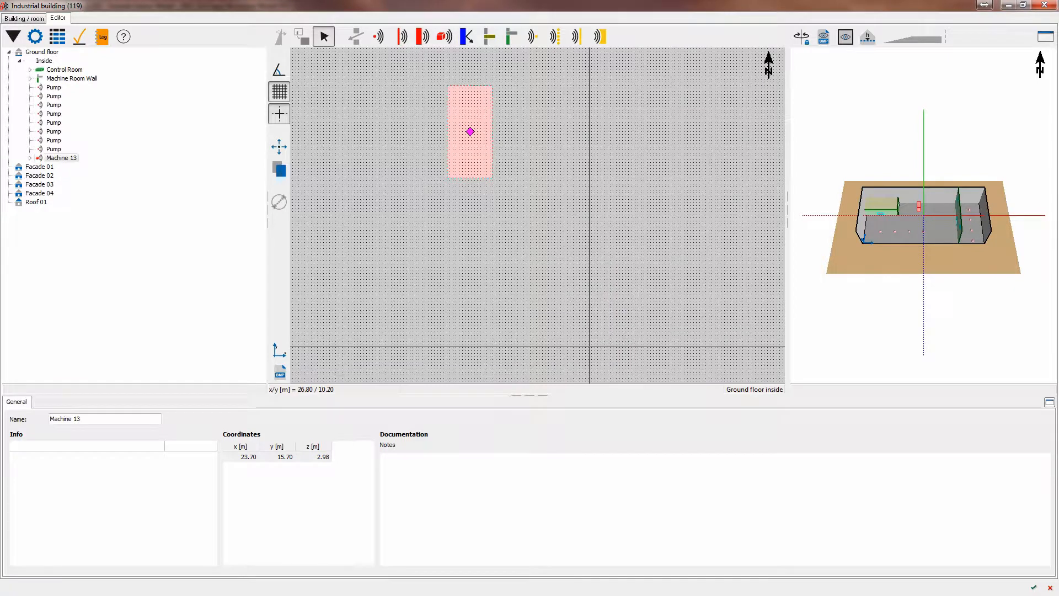
Rename the new machine and its surfaces as Electric Motor 100
left_click(30, 158)
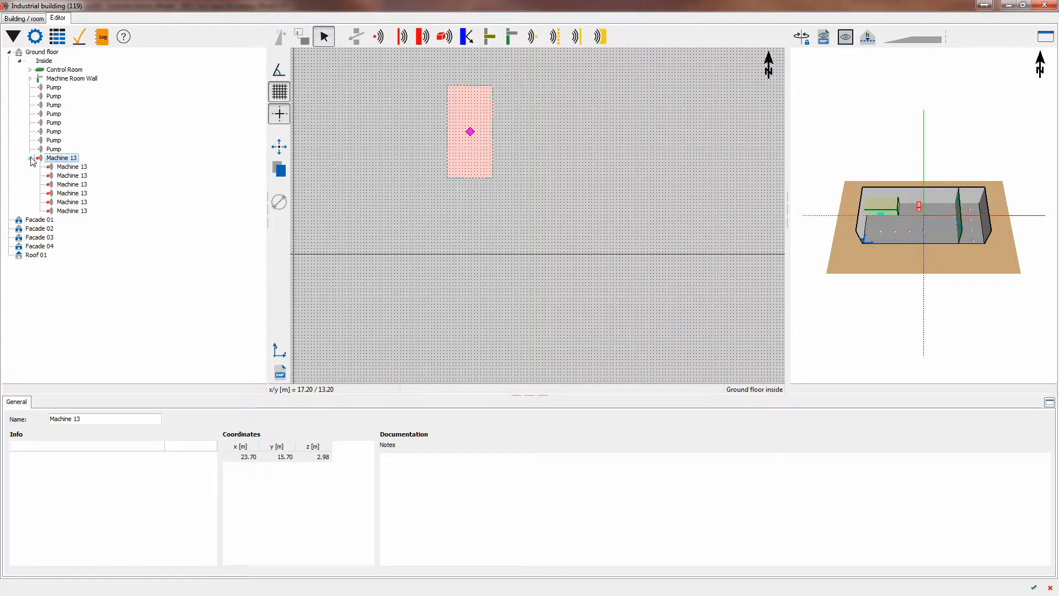
left_click(62, 159)
type("E")
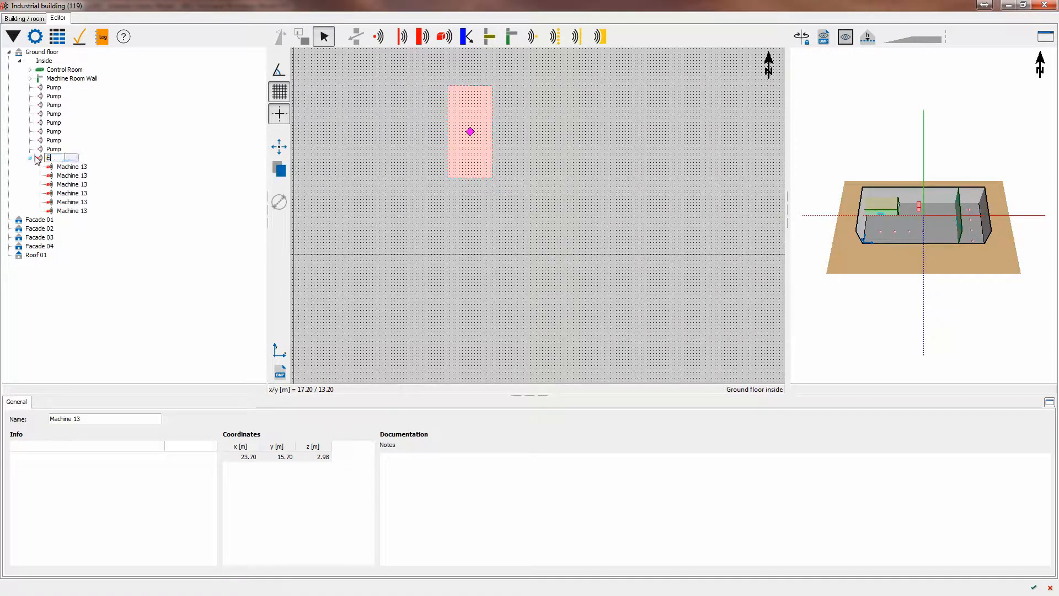
type("lectric Motor 100")
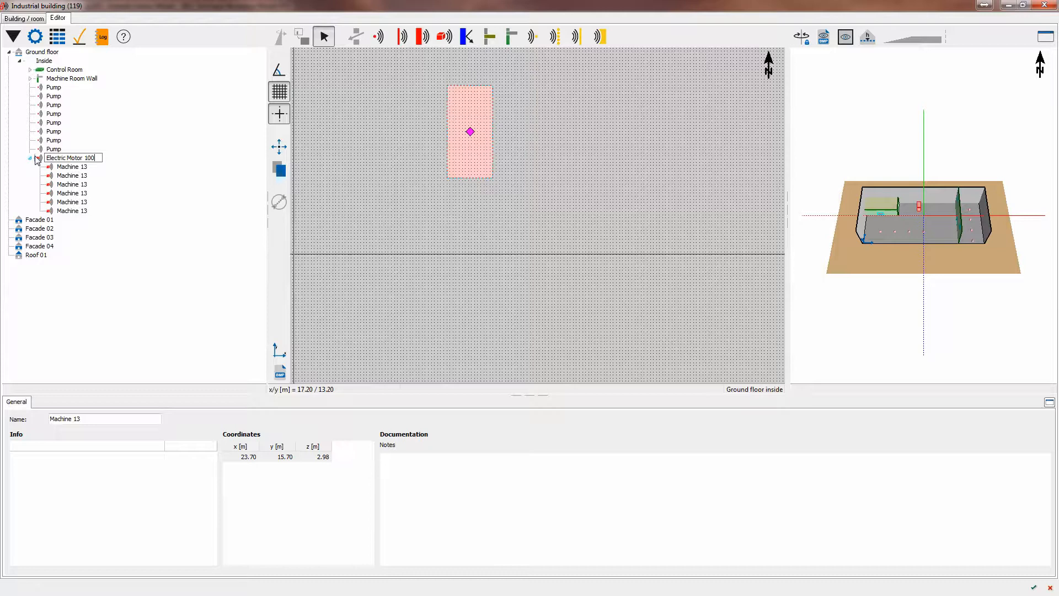
key("Return")
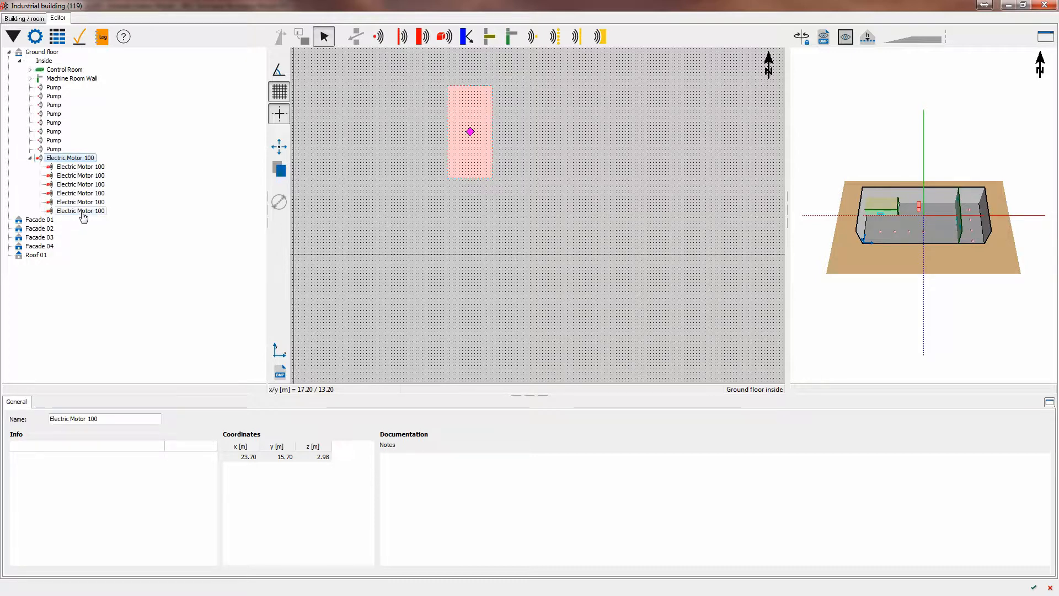
Enable the first five surfaces of Electric Motor 100 as sources
left_click(83, 167)
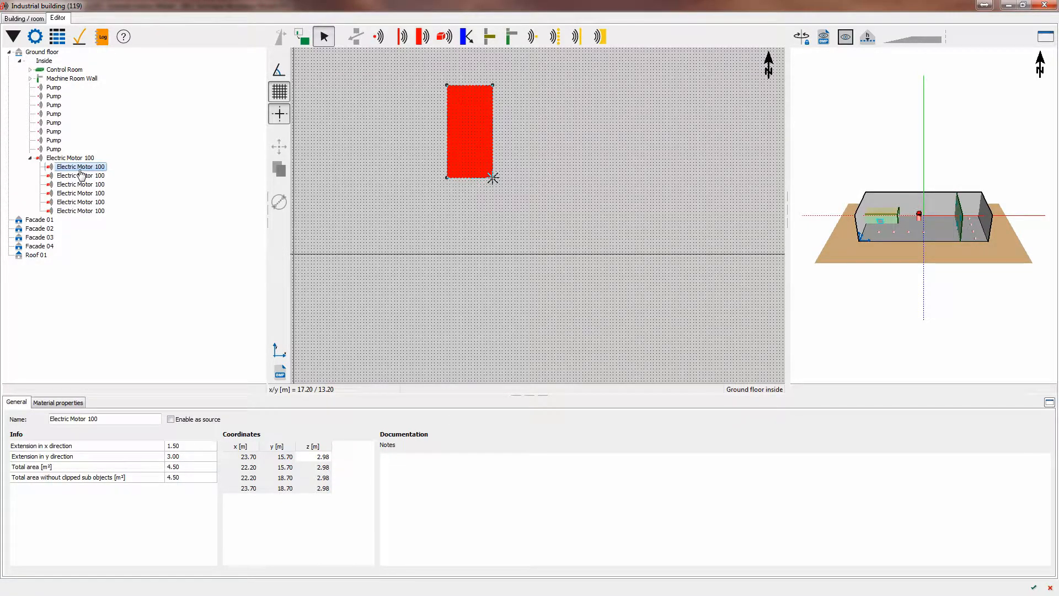
left_click(84, 202, "shift")
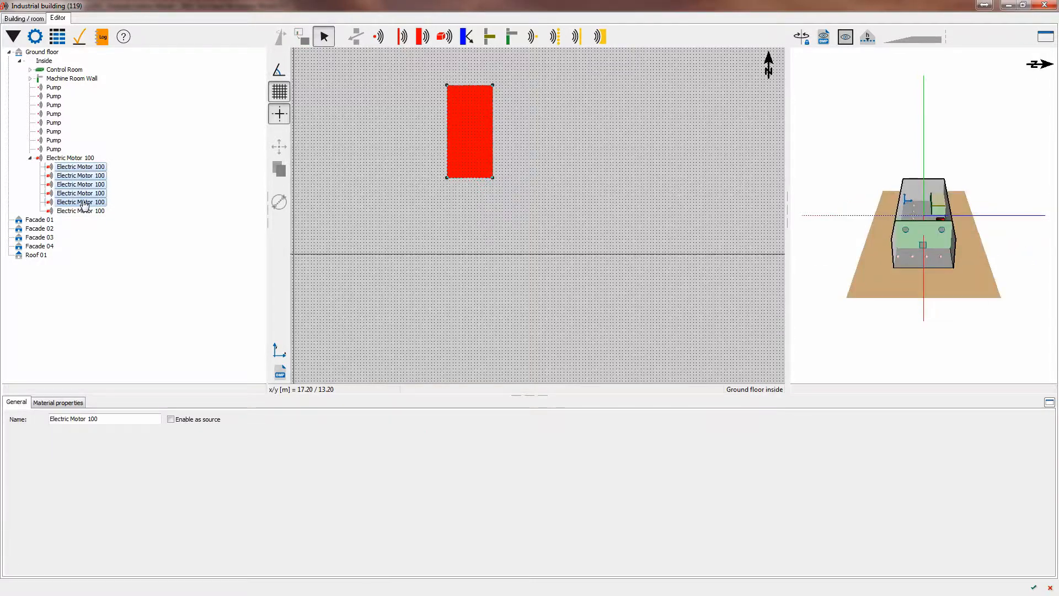
left_click(172, 421)
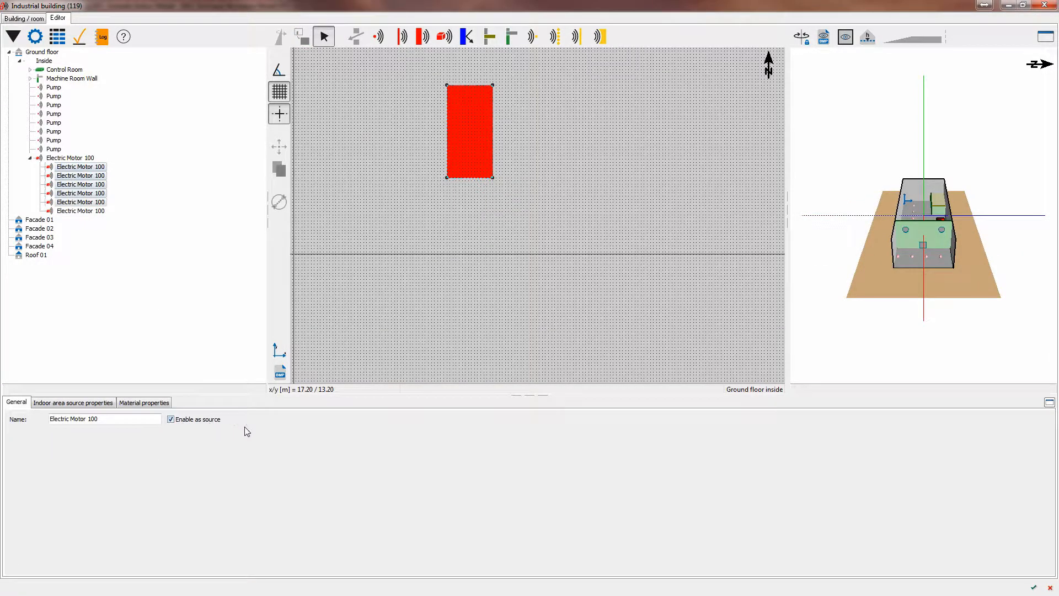
Assign the Electric Motor emission spectrum to the five selected surfaces and use its library definition for the sound power
left_click(80, 402)
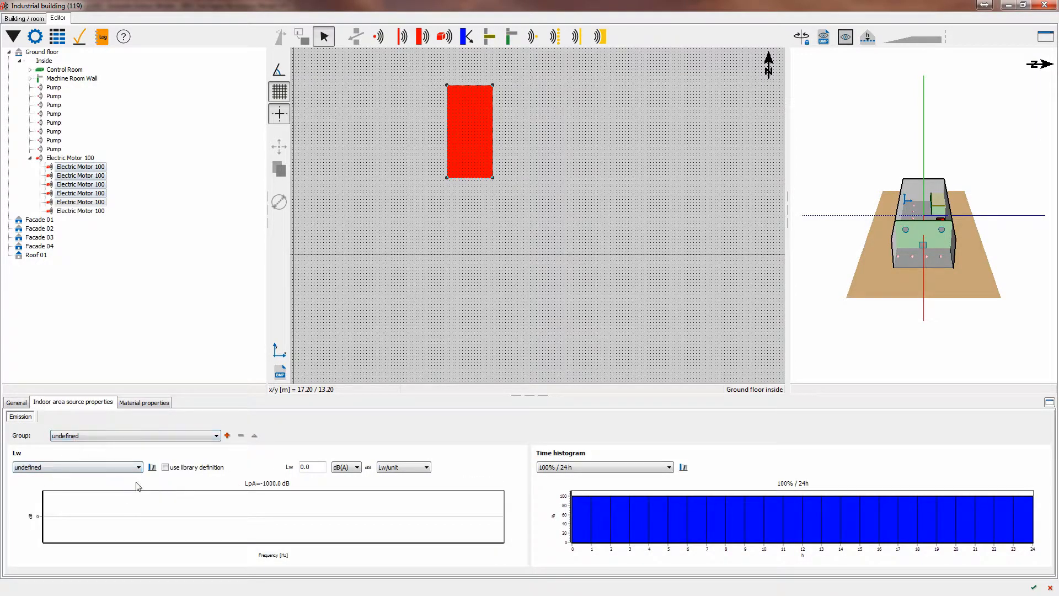
left_click(112, 468)
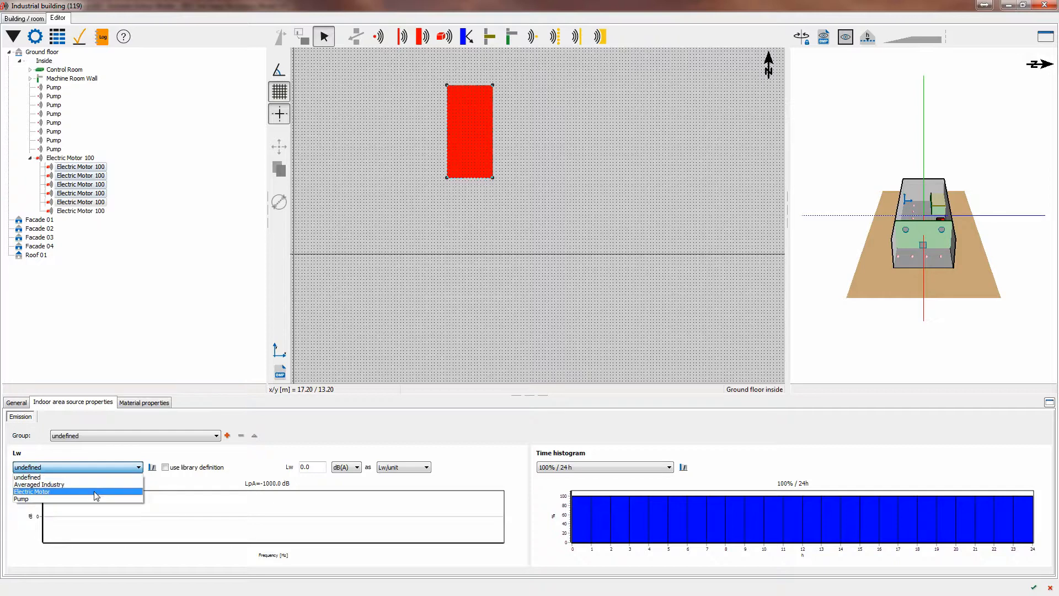
left_click(94, 491)
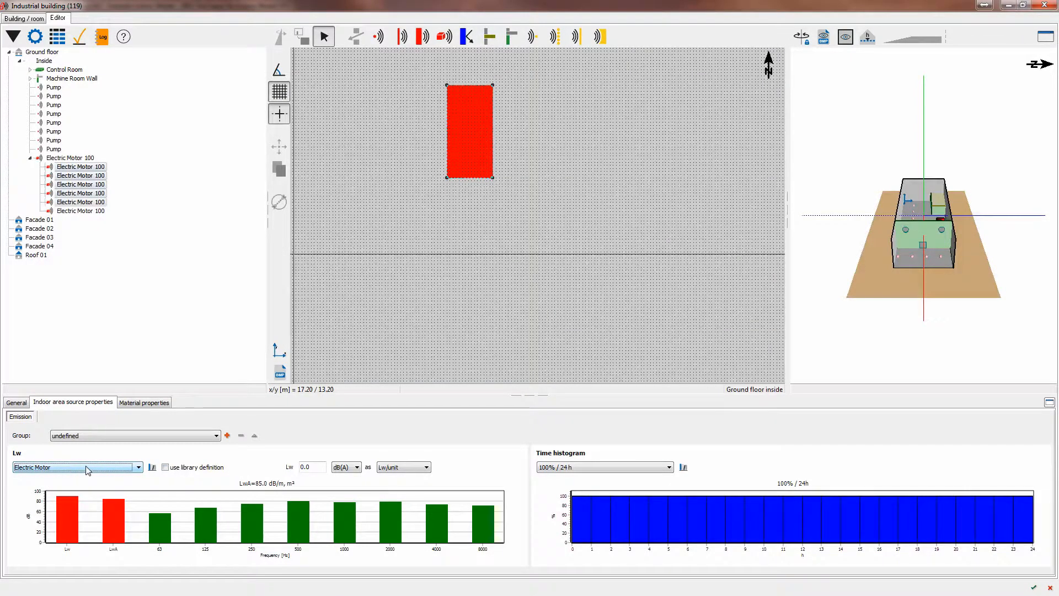
left_click(165, 467)
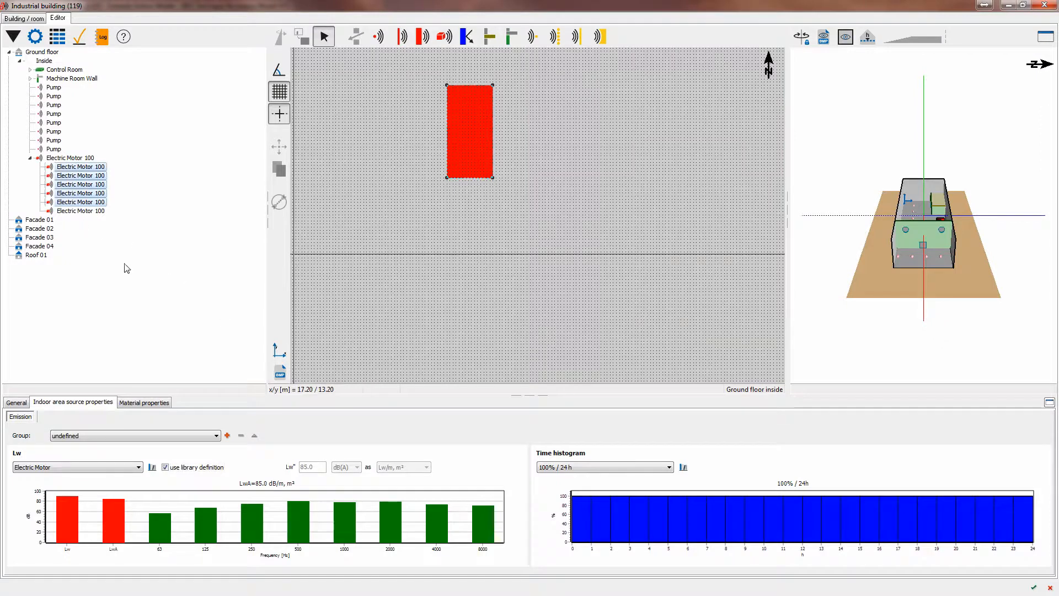
Assign the Concrete absorption spectrum to the five selected Electric Motor 100 surfaces
left_click(144, 403)
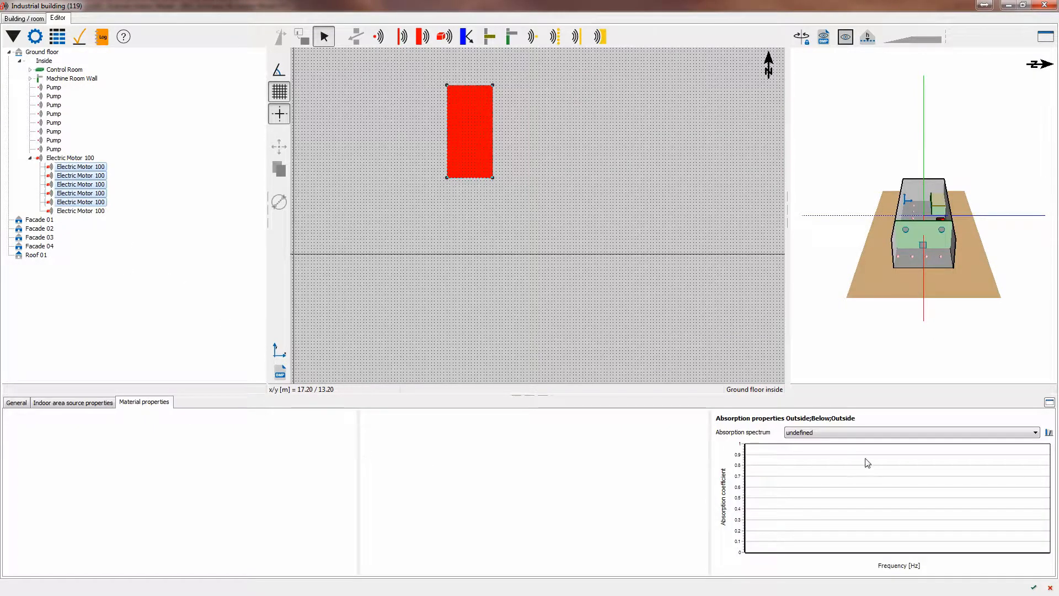
left_click(871, 434)
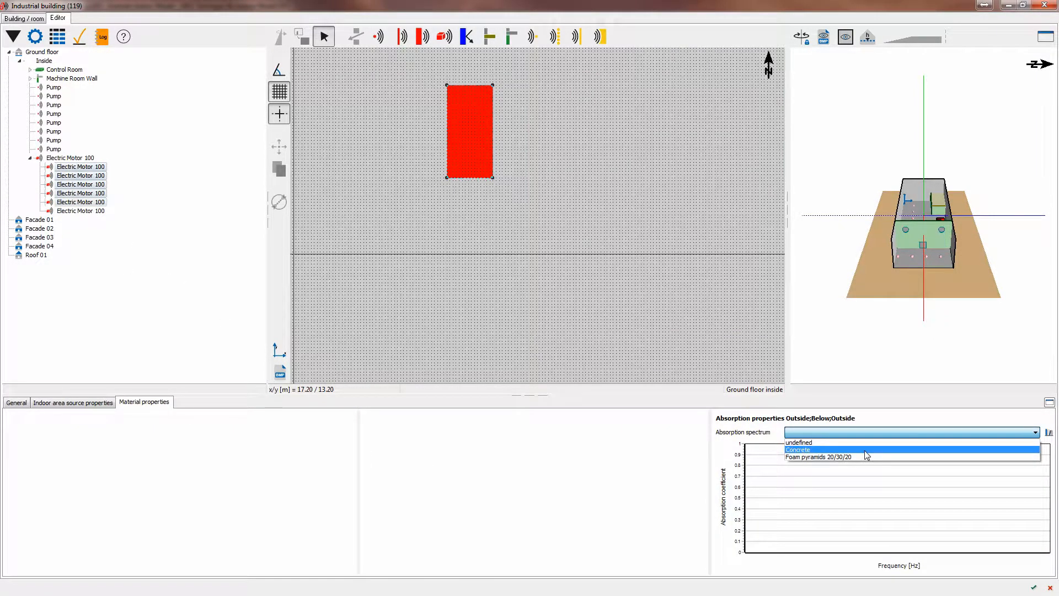
left_click(865, 451)
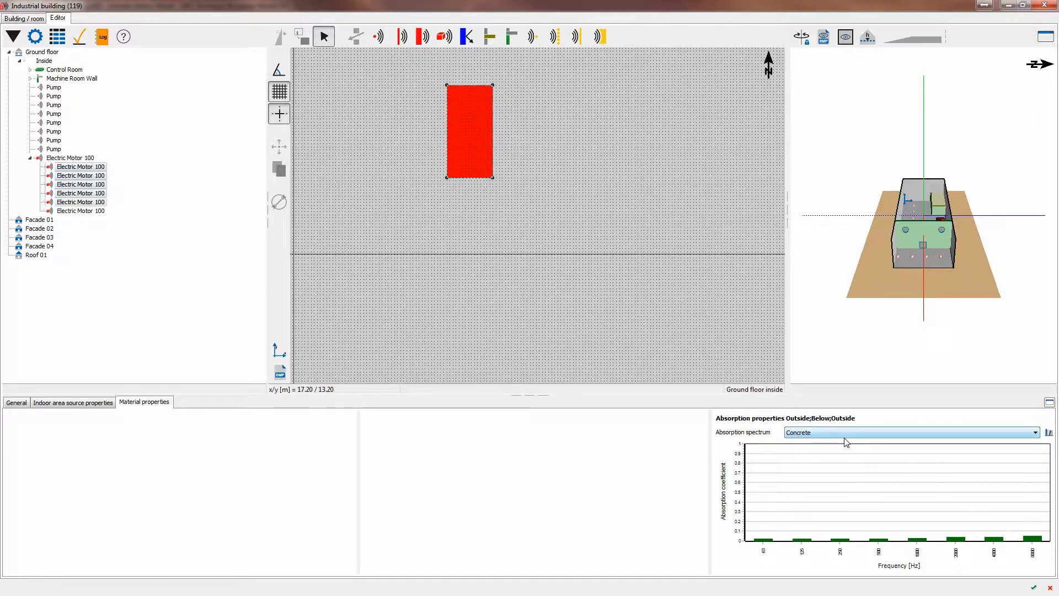
Assign the Concrete absorption spectrum to the sixth surface of Electric Motor 100, leaving it disabled as a source
left_click(81, 211)
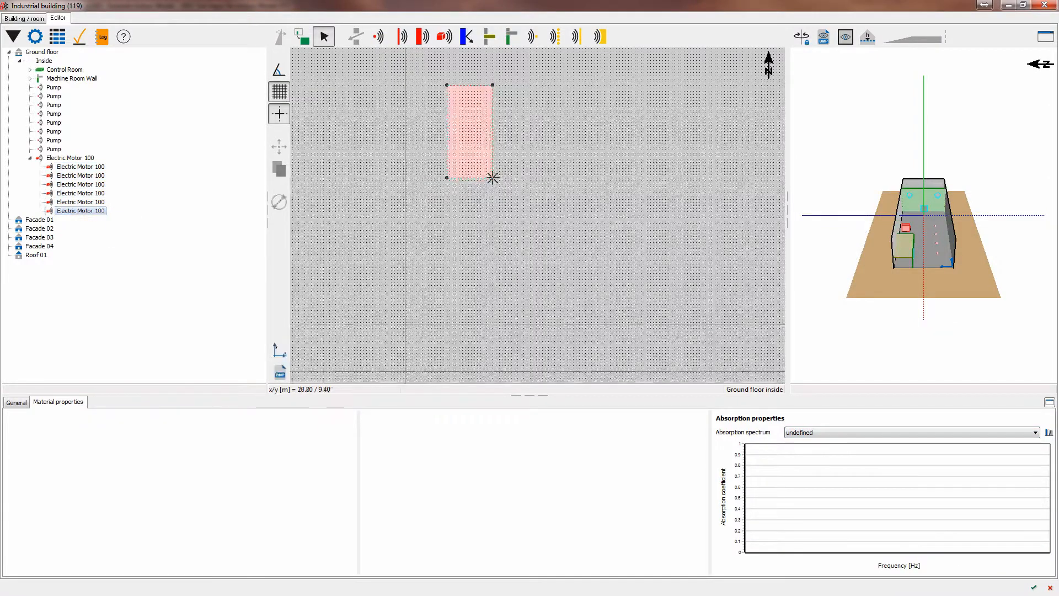
left_click(856, 433)
left_click(857, 450)
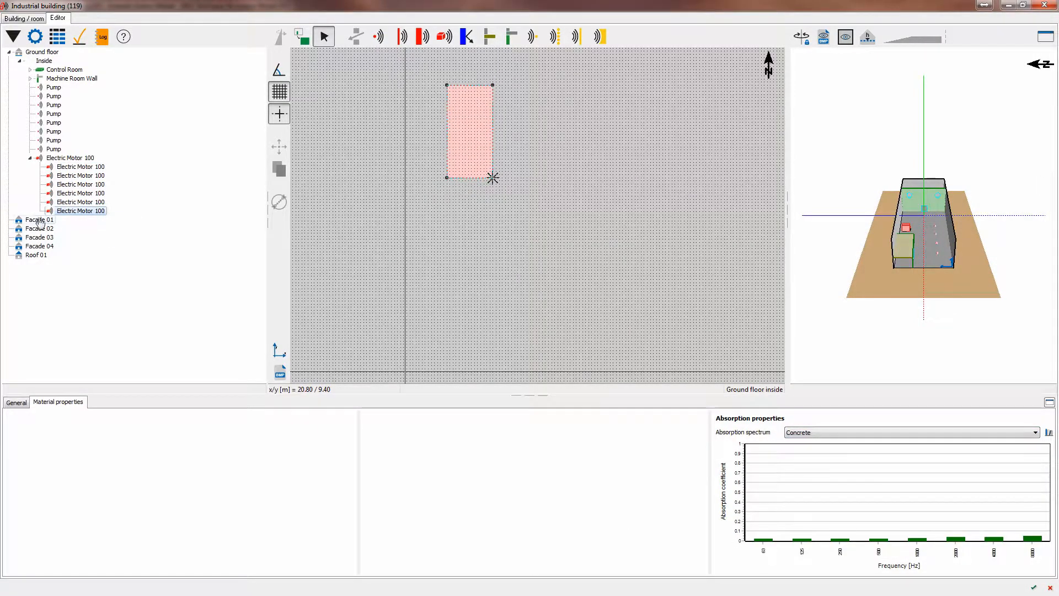
left_click(20, 405)
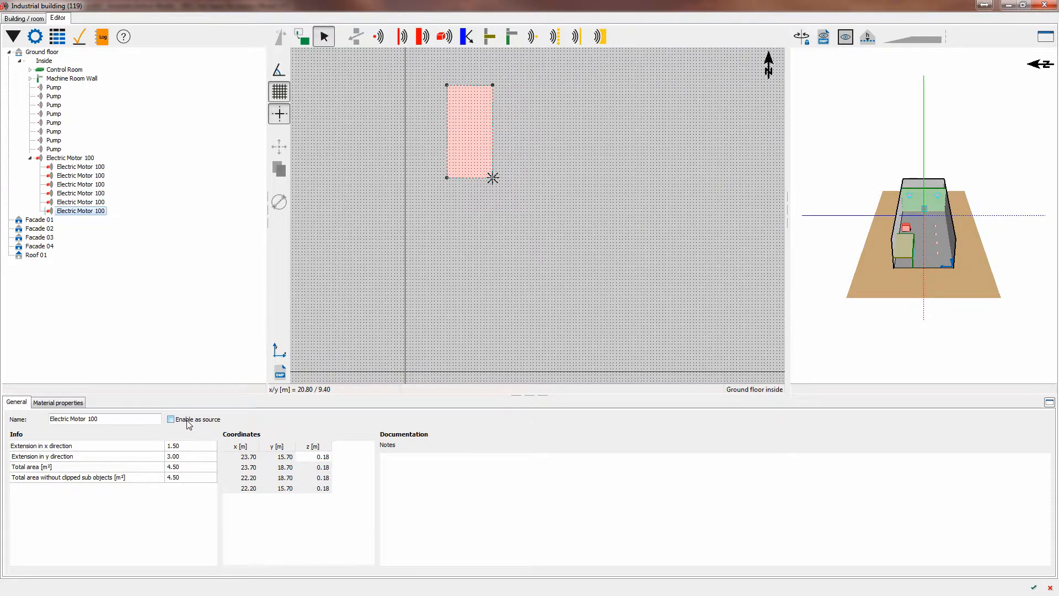
left_click(30, 159)
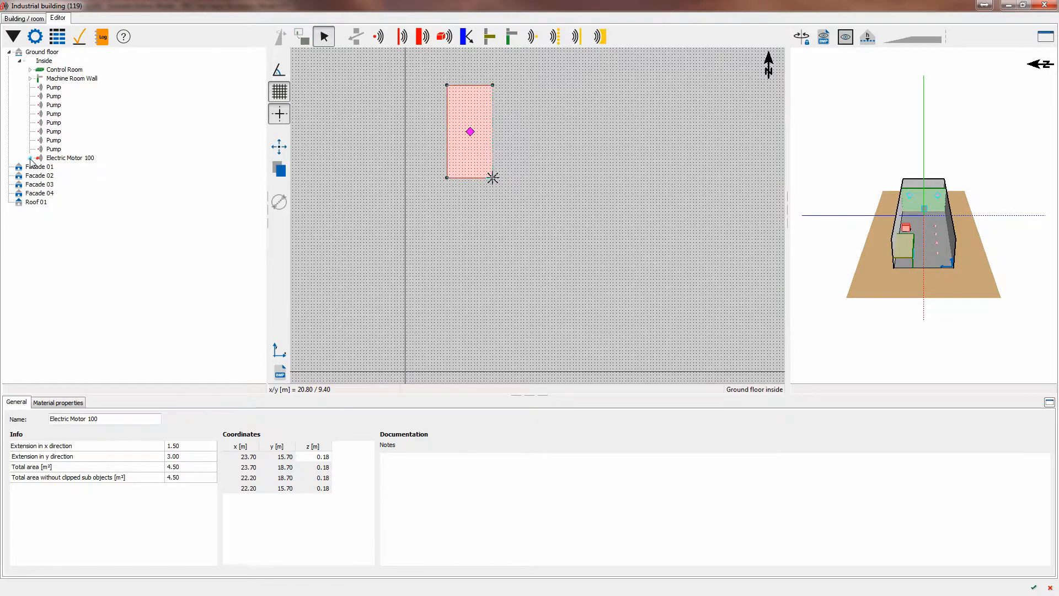
Draw a machine source of about 1 by 2 m just south of Electric Motor 100, with its own height of 1.2 m
left_click(61, 159)
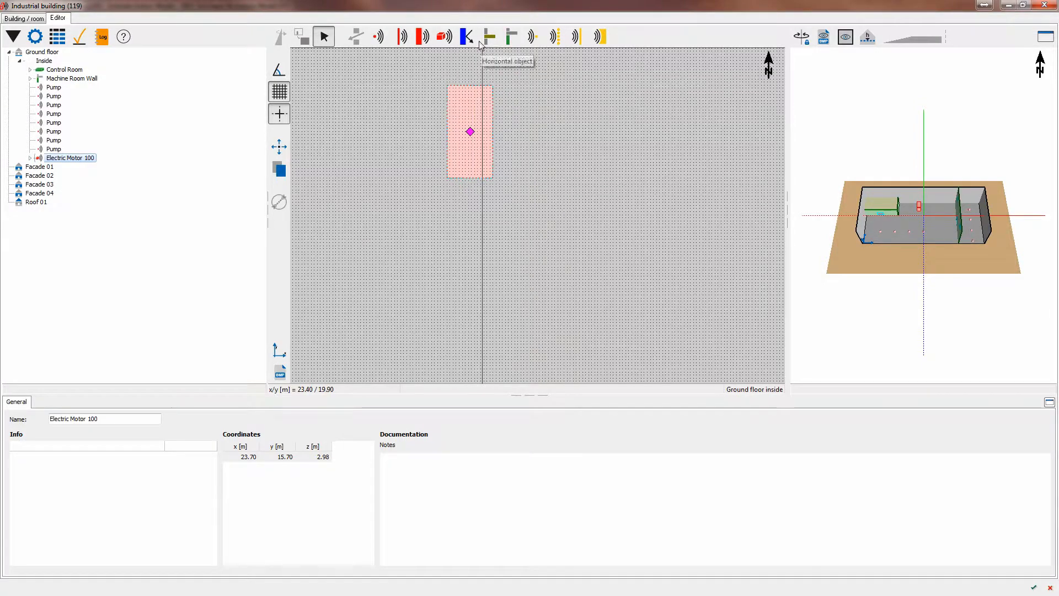
left_click(445, 37)
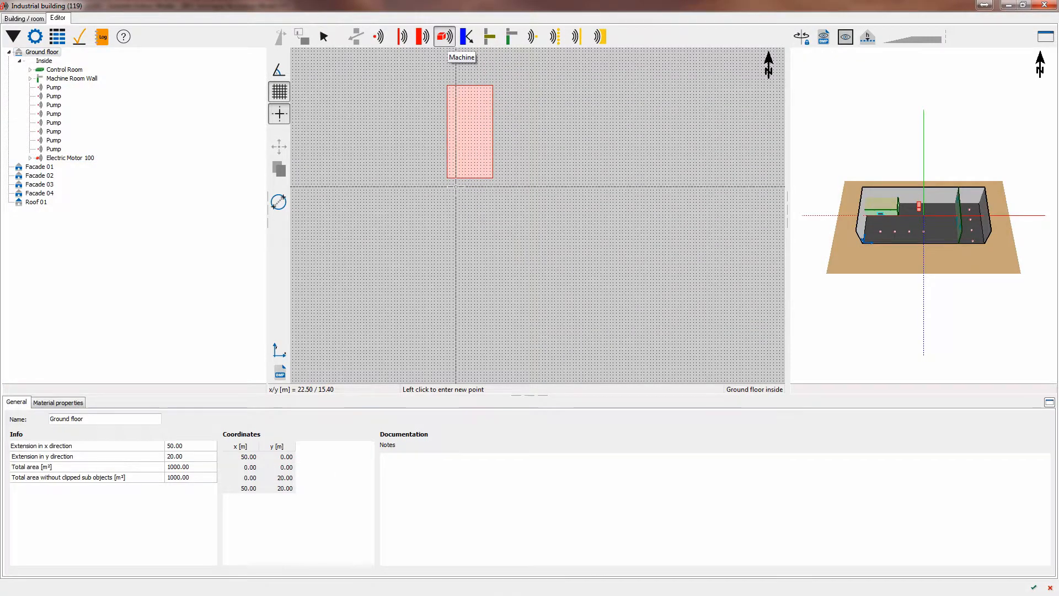
left_click(456, 187)
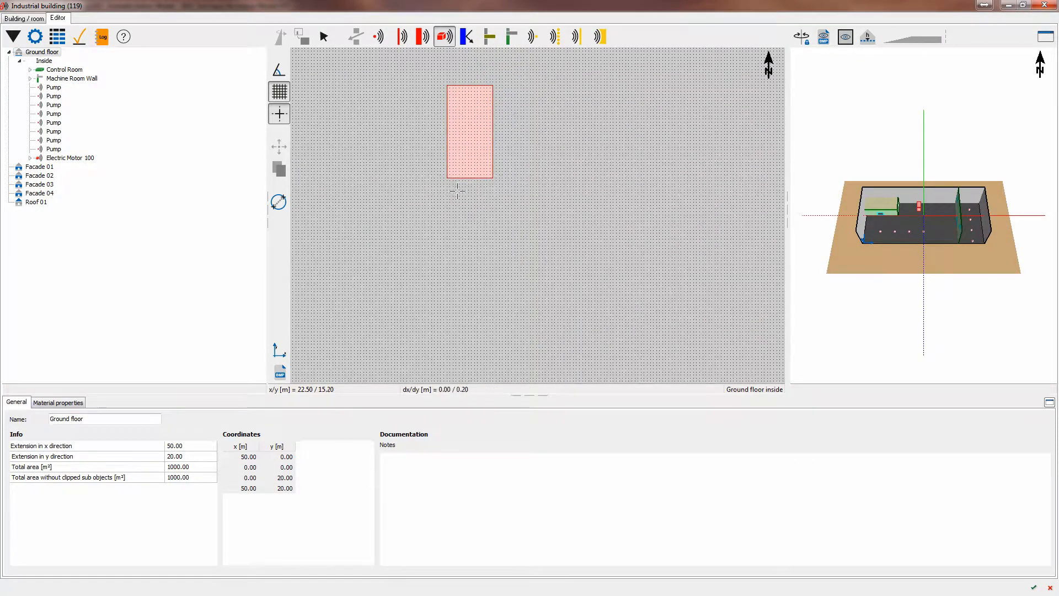
left_click(488, 249)
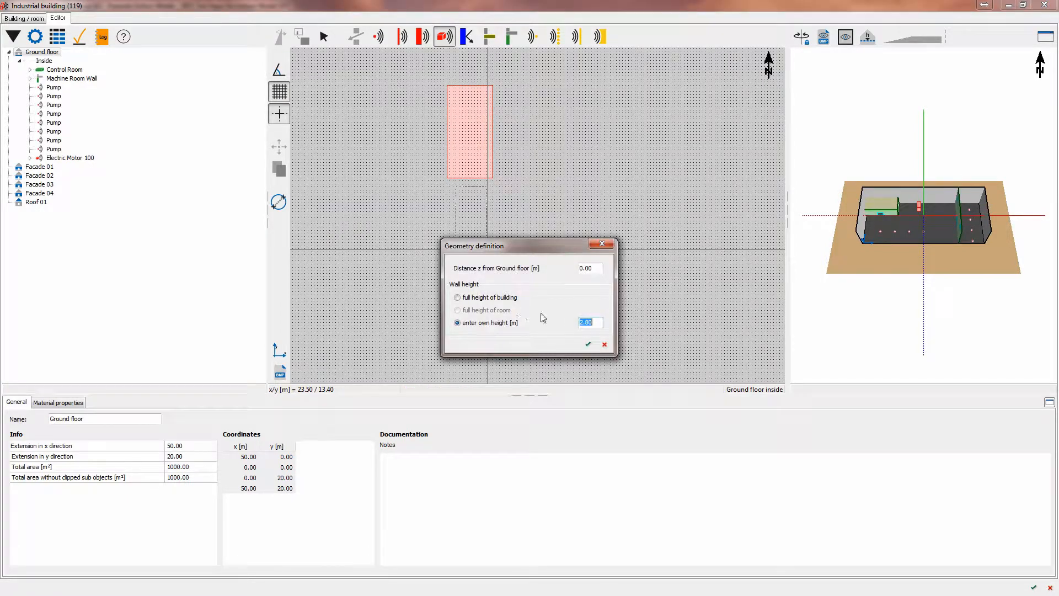
type("1.2")
left_click(588, 345)
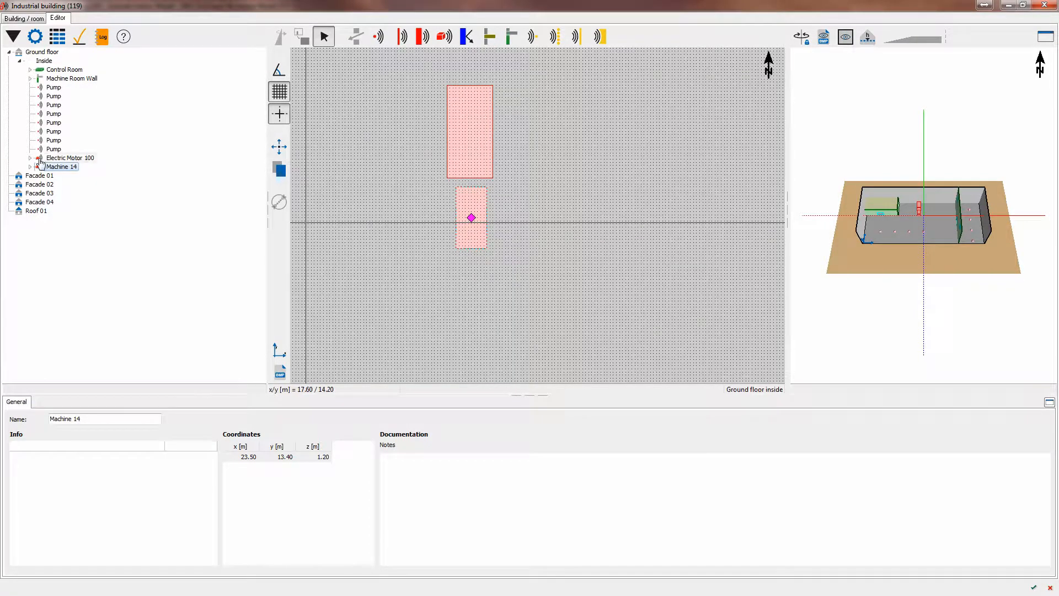
Rename the new machine and its surfaces as Pump
left_click(75, 166)
type("Pump")
key("Return")
Enable the first five surfaces of the Pump machine as sources
left_click(30, 167)
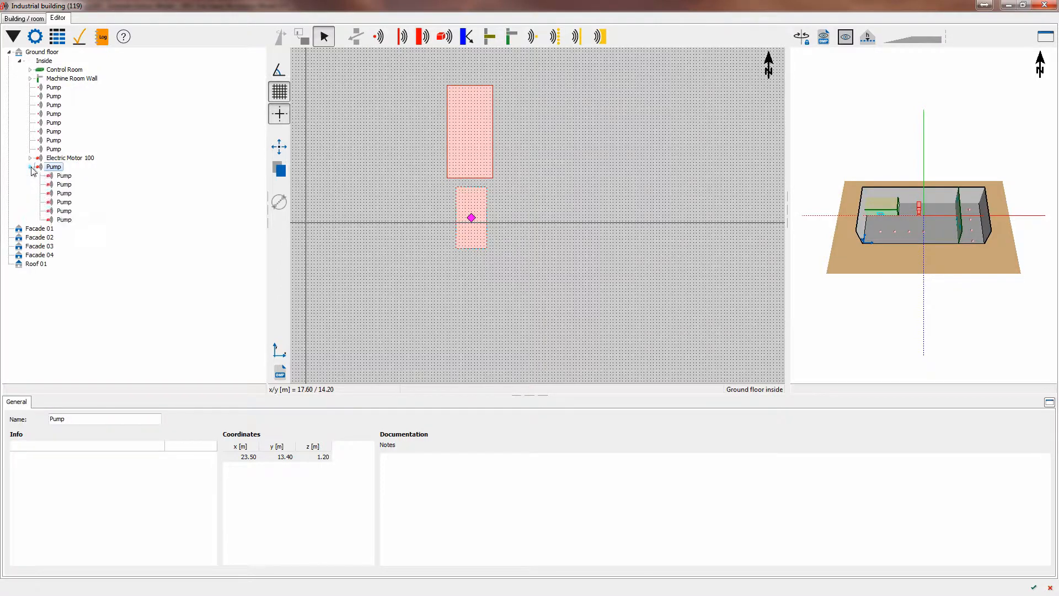
left_click(63, 176)
left_click(64, 210, "shift")
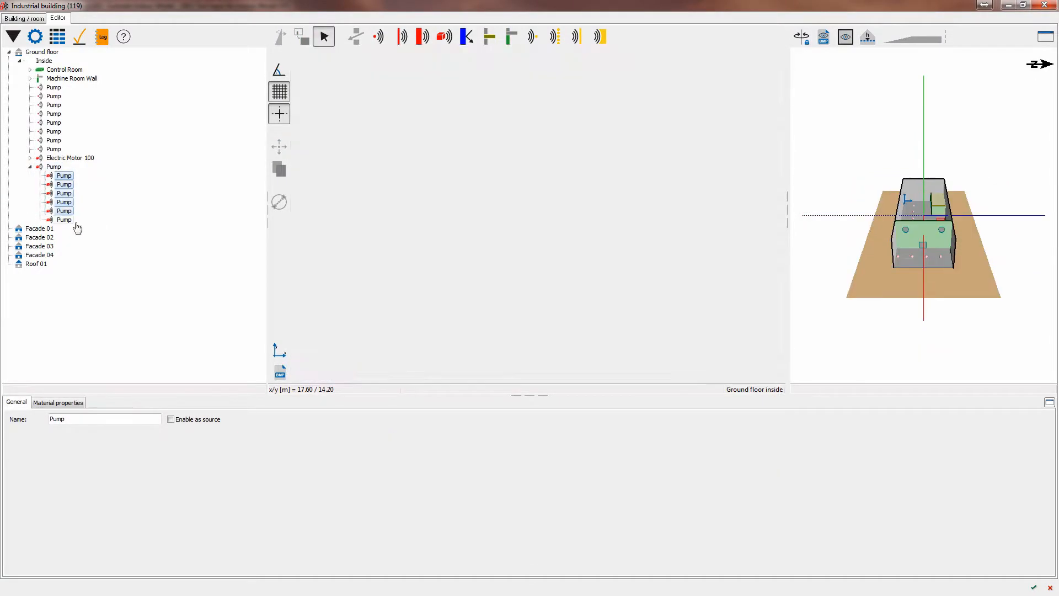
left_click(171, 419)
Assign the Pump emission spectrum to the five selected Pump surfaces and use its library definition for the sound power
left_click(73, 402)
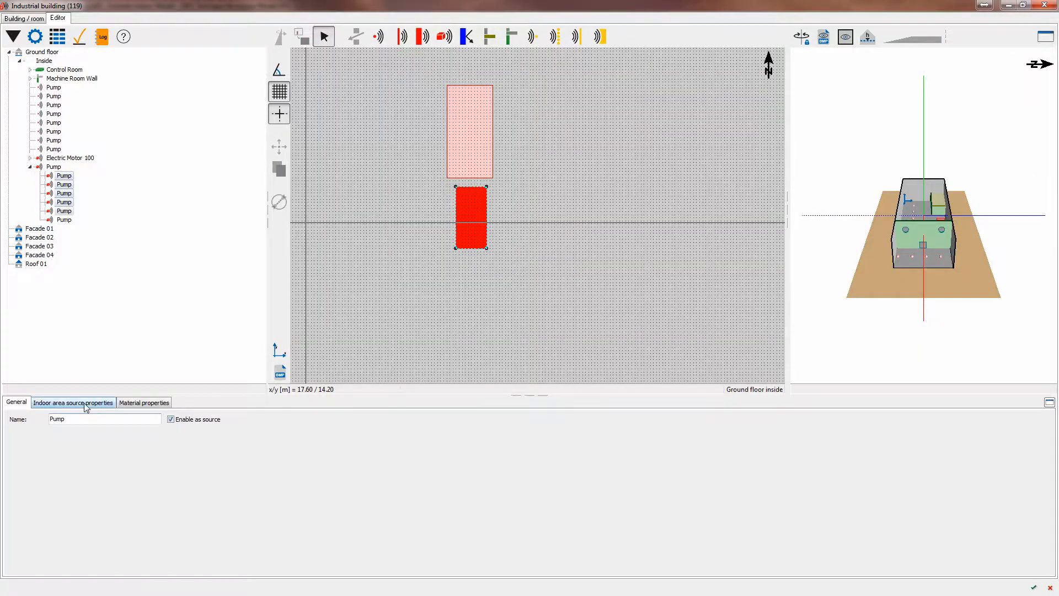
left_click(104, 468)
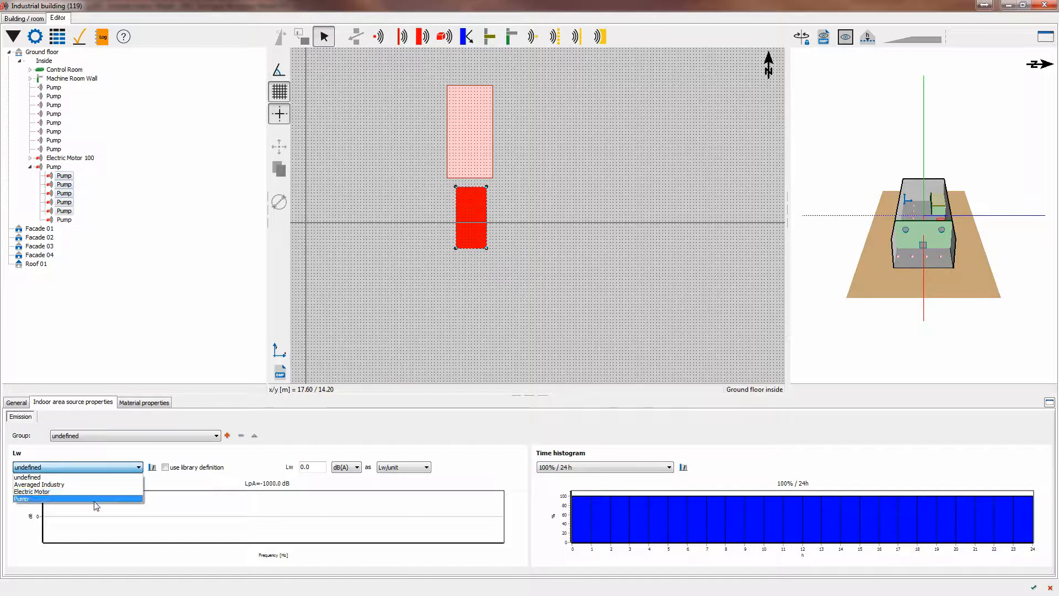
left_click(97, 498)
left_click(166, 468)
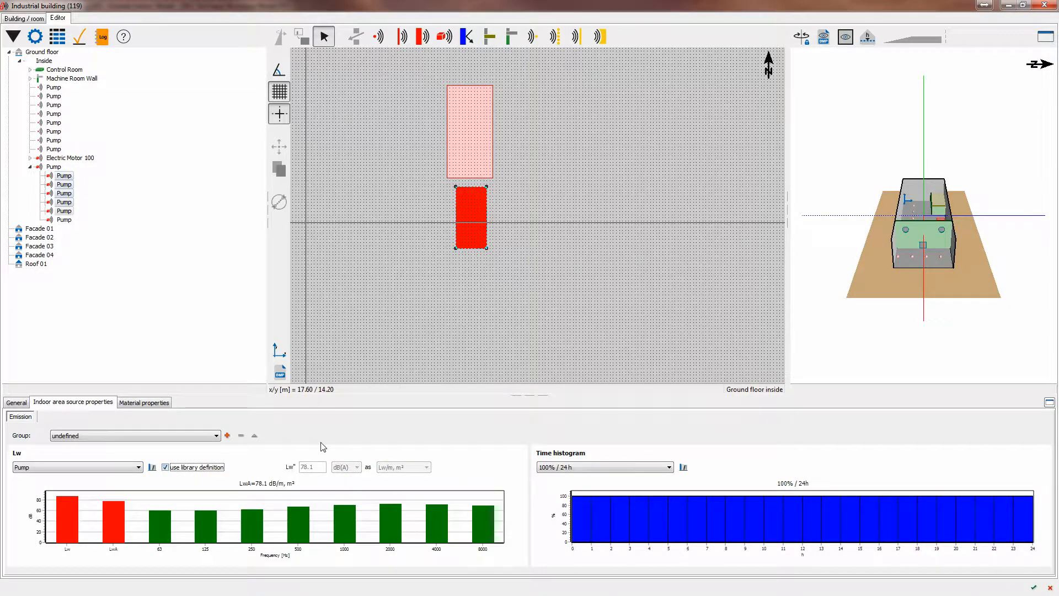
Assign the Concrete absorption spectrum to the five selected Pump surfaces
left_click(158, 403)
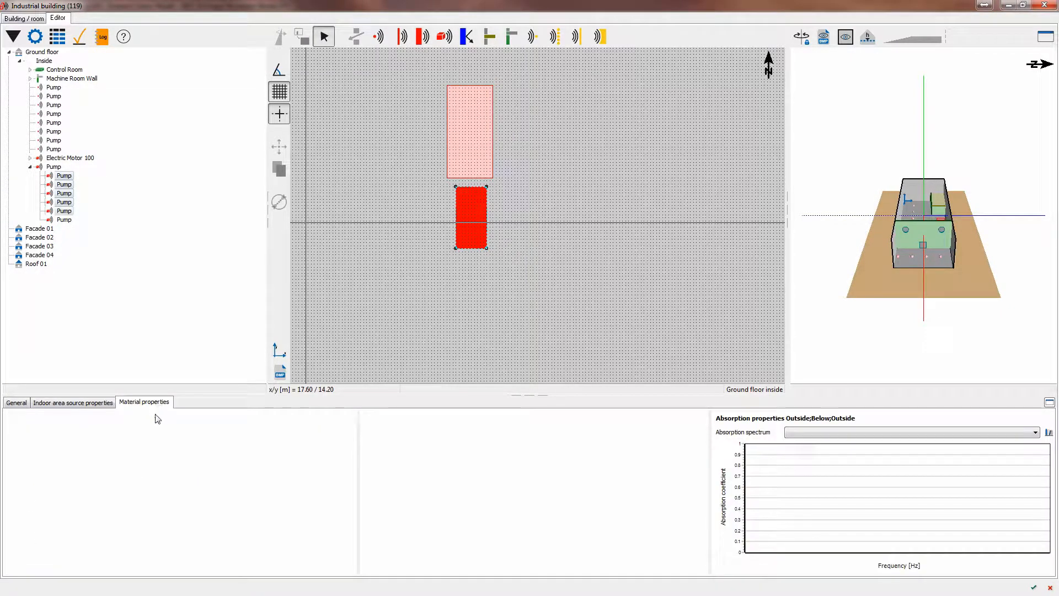
left_click(835, 433)
left_click(838, 454)
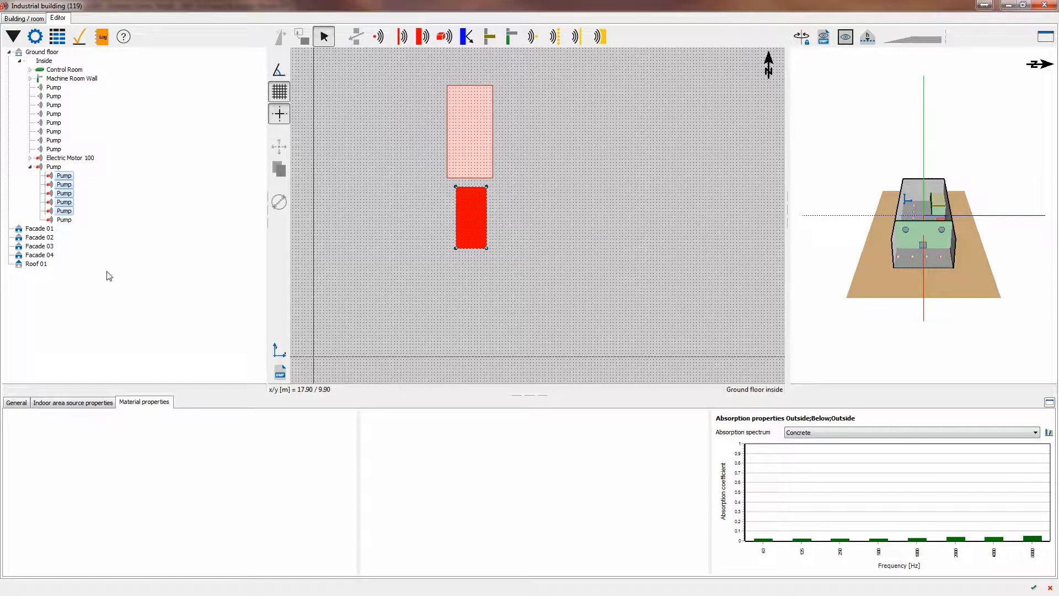
Assign the Concrete absorption spectrum to the sixth surface of the Pump machine, leaving it disabled as a source
left_click(65, 221)
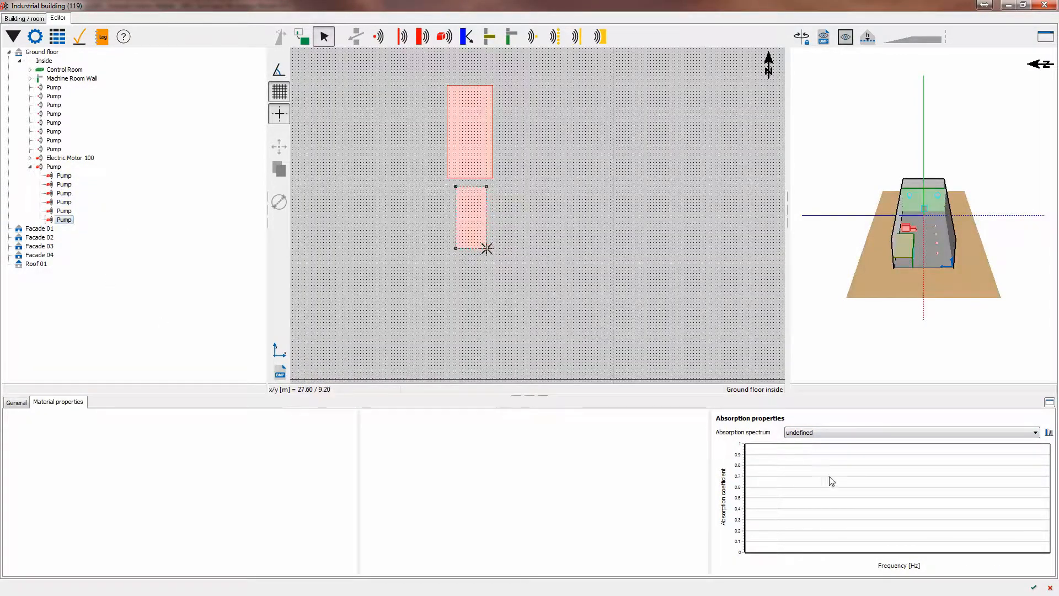
left_click(833, 432)
left_click(831, 451)
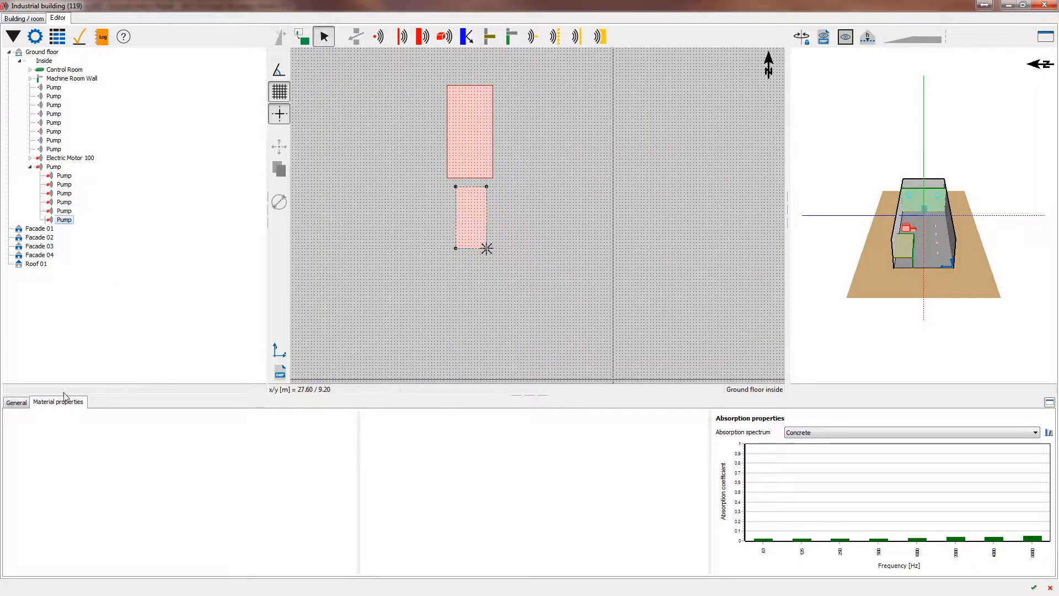
left_click(21, 403)
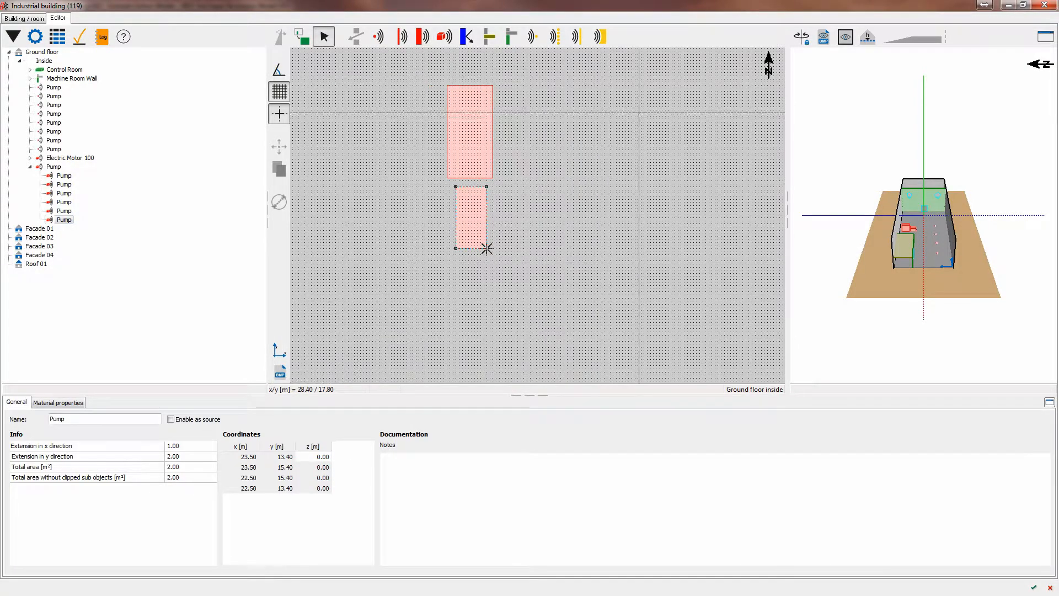
scroll(487, 249, "down", 3)
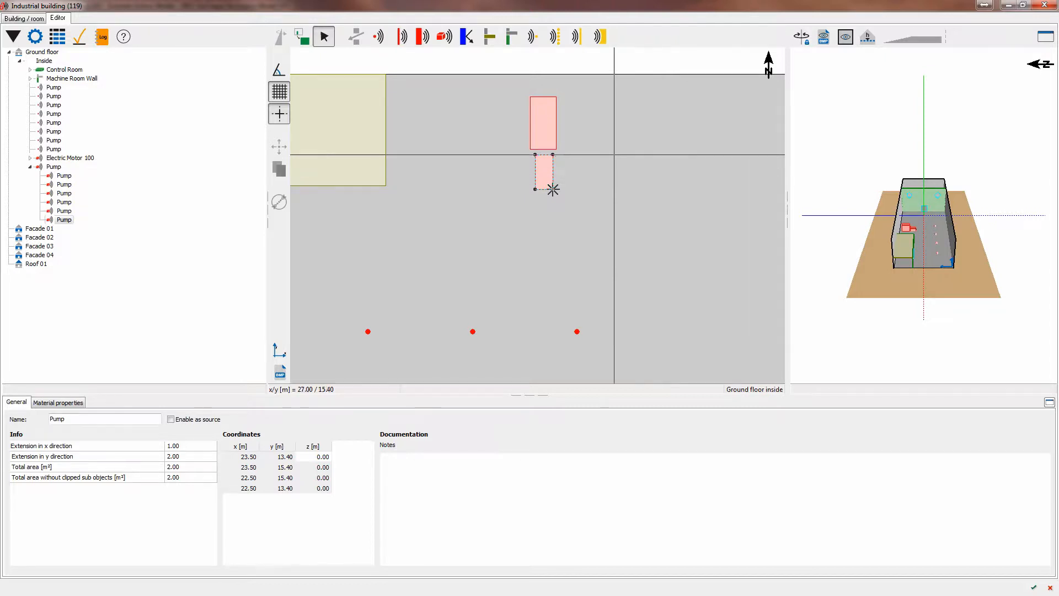
left_click(30, 166)
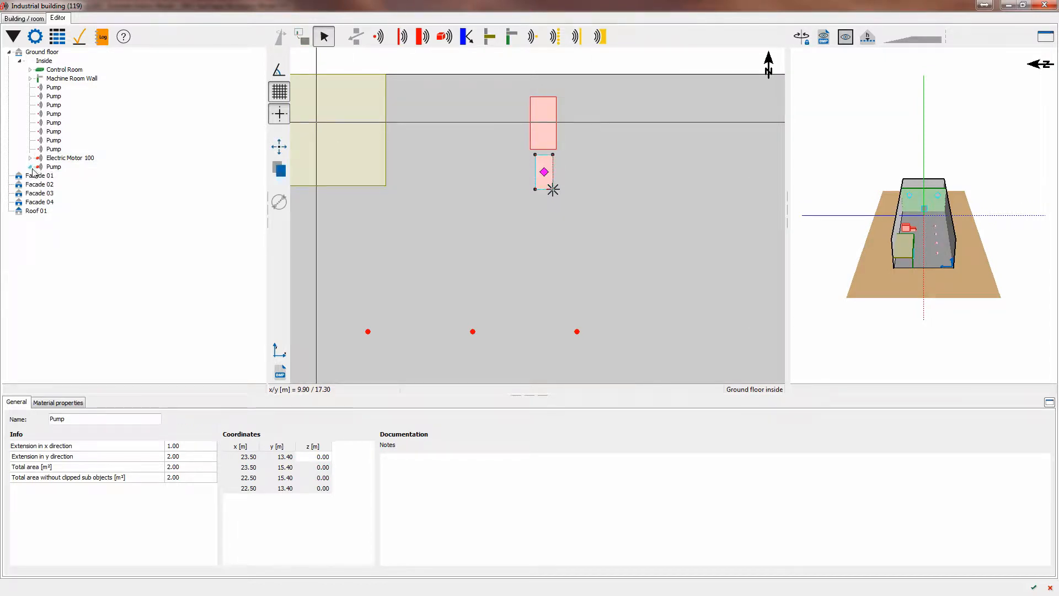
left_click(59, 165)
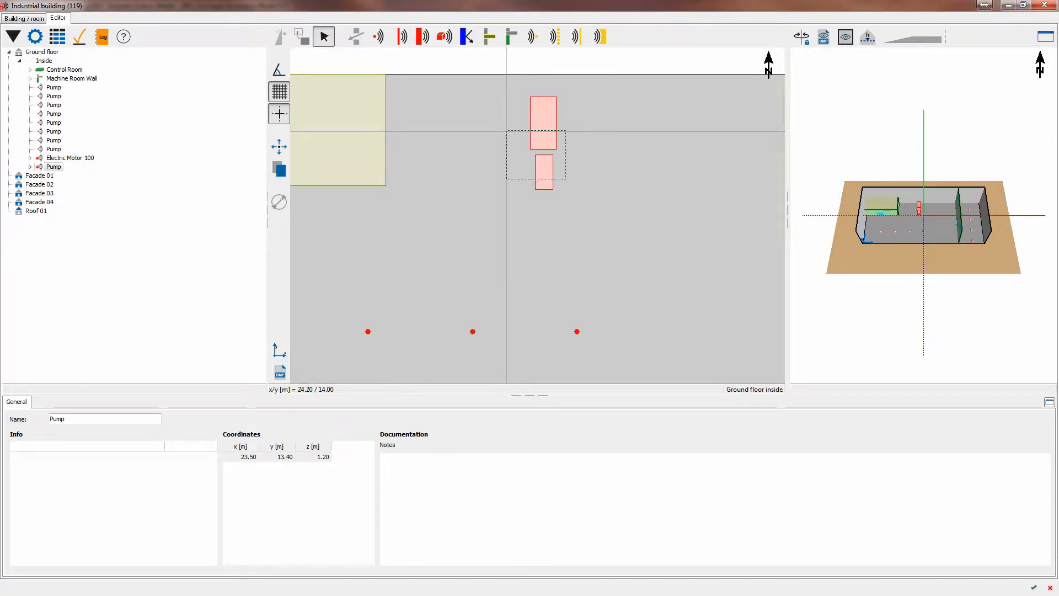
left_click_drag(566, 179, 568, 171)
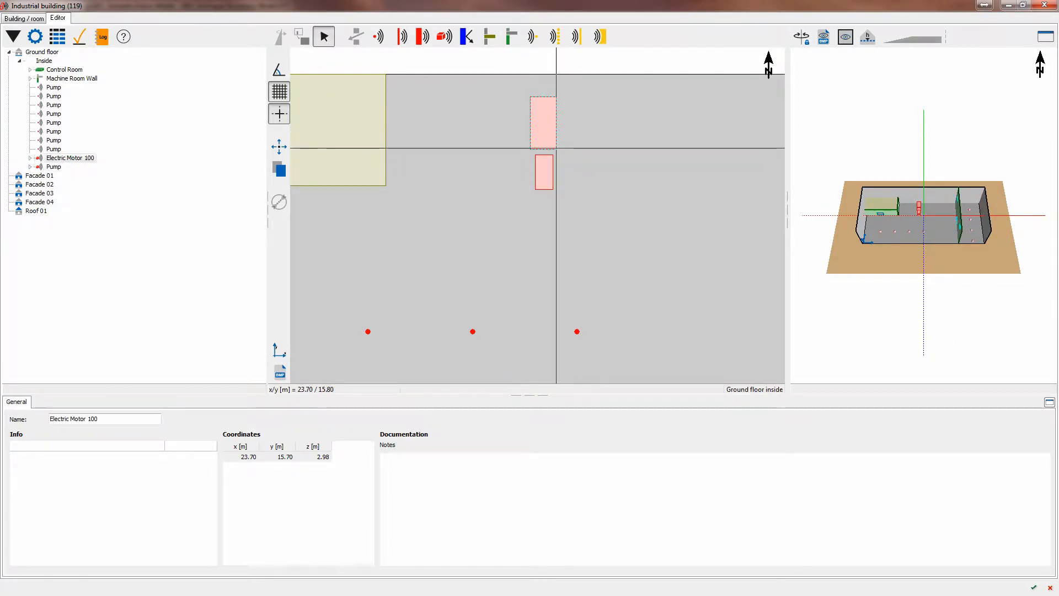
left_click(54, 167, "ctrl")
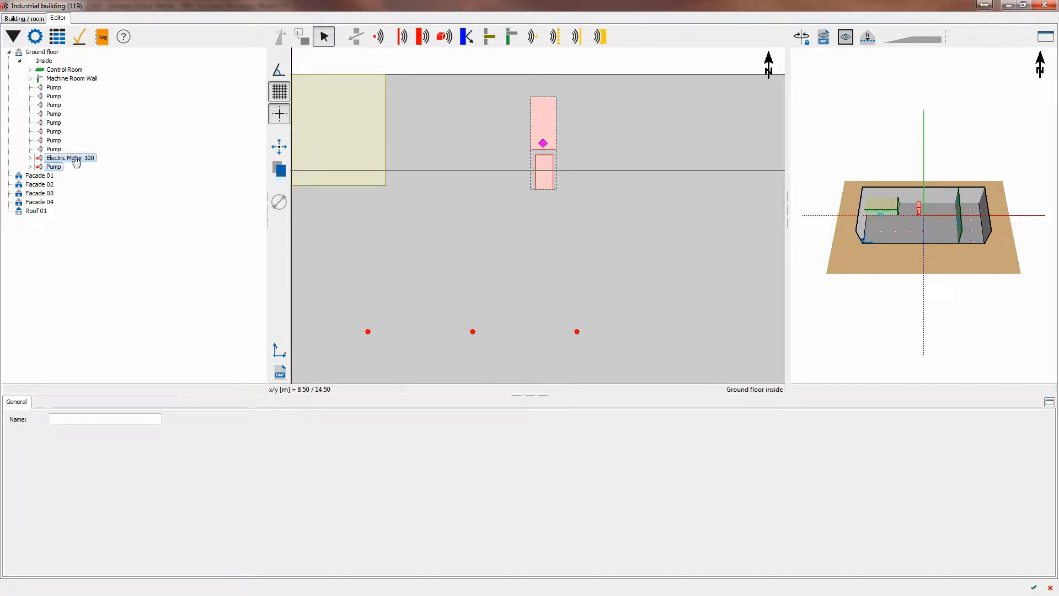
left_click(59, 160, "ctrl")
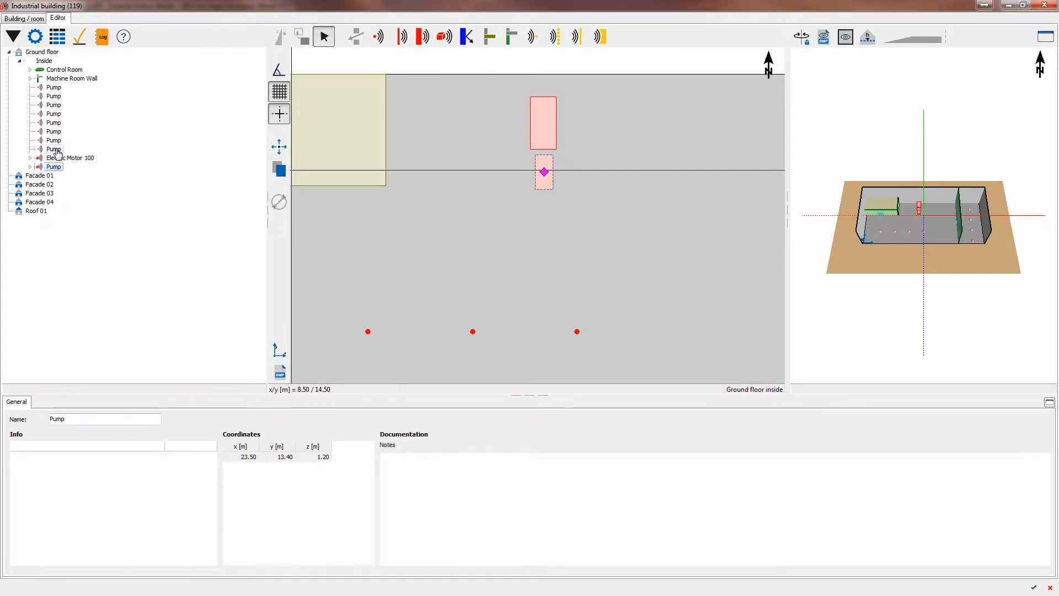
left_click(55, 150)
Duplicate Electric Motor 100 and the Pump machine together, making 2 copies at a distance of 2.4 m in the x-direction
left_click(56, 159)
left_click(54, 168, "ctrl")
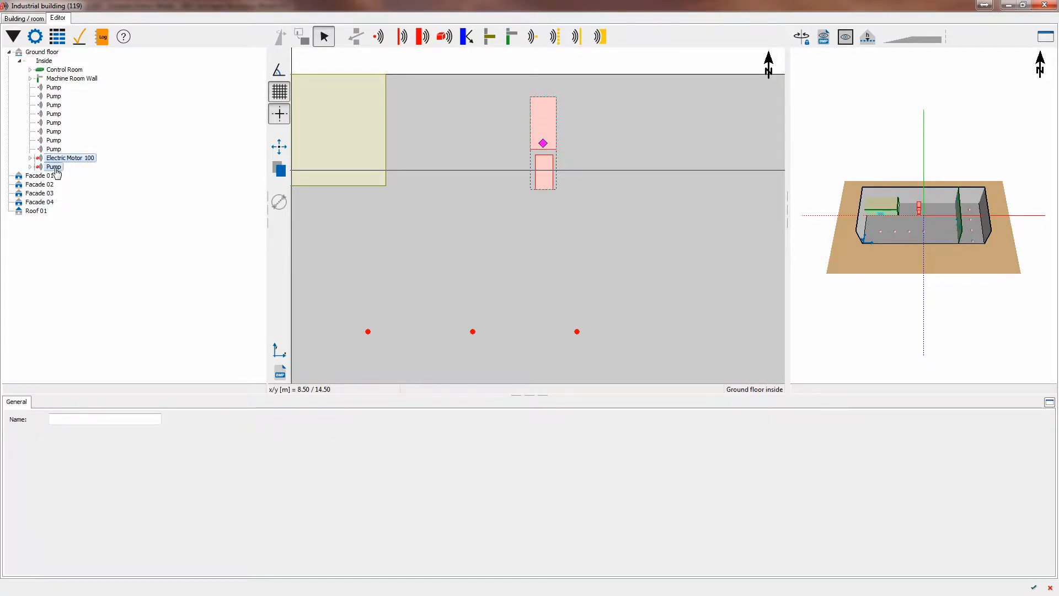
left_click(281, 171)
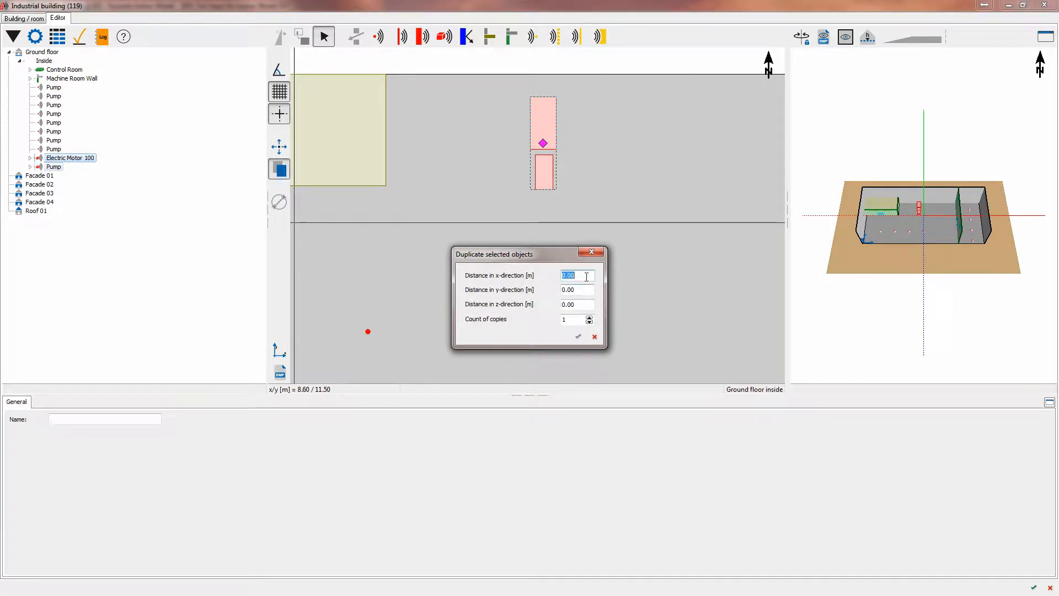
double_click(569, 319)
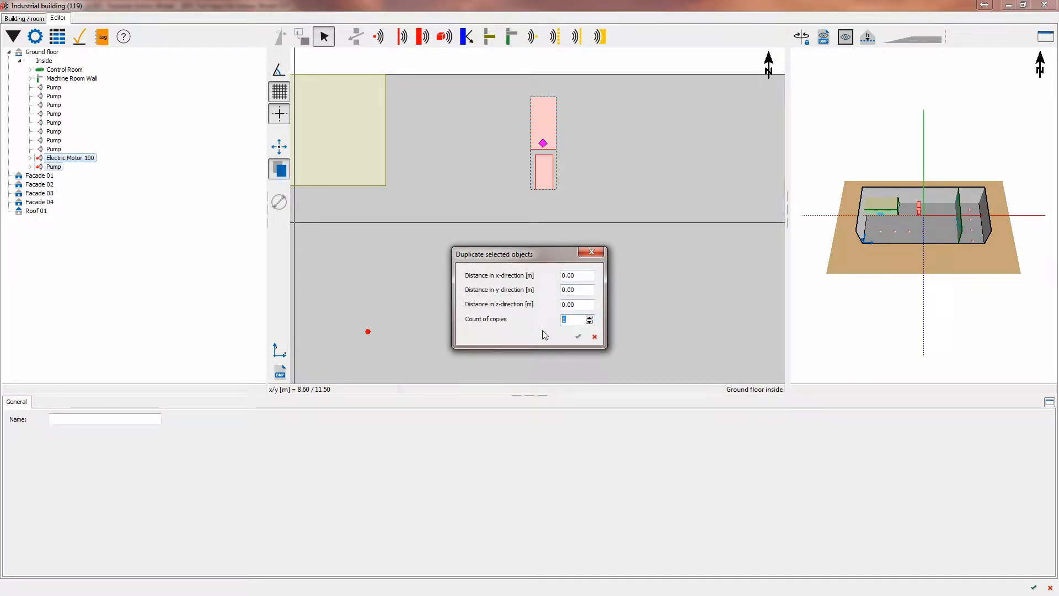
type("2")
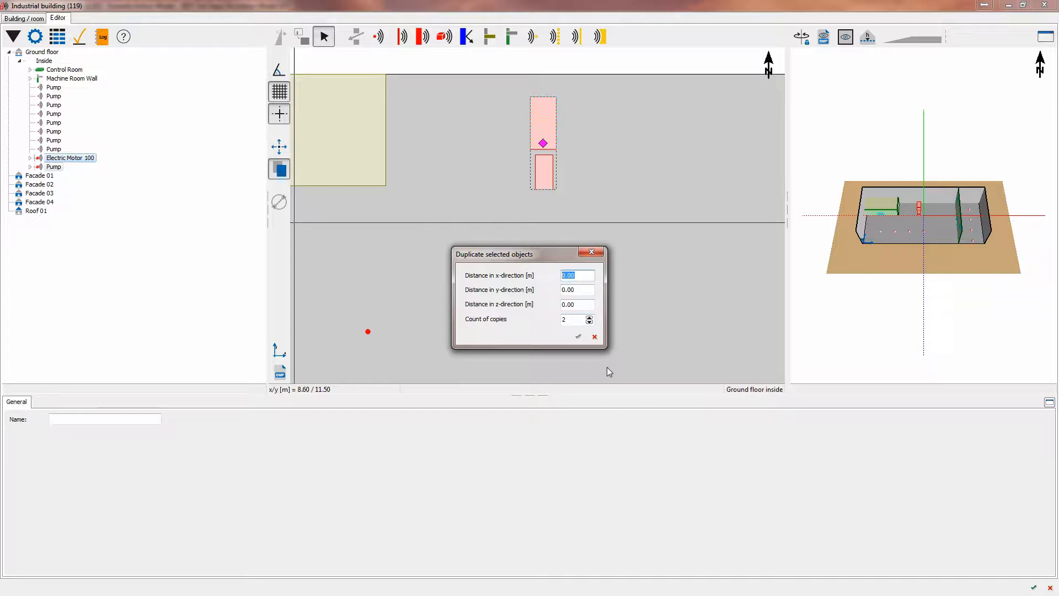
type("2.")
type("4")
key("BackSpace")
type(".4")
left_click(578, 336)
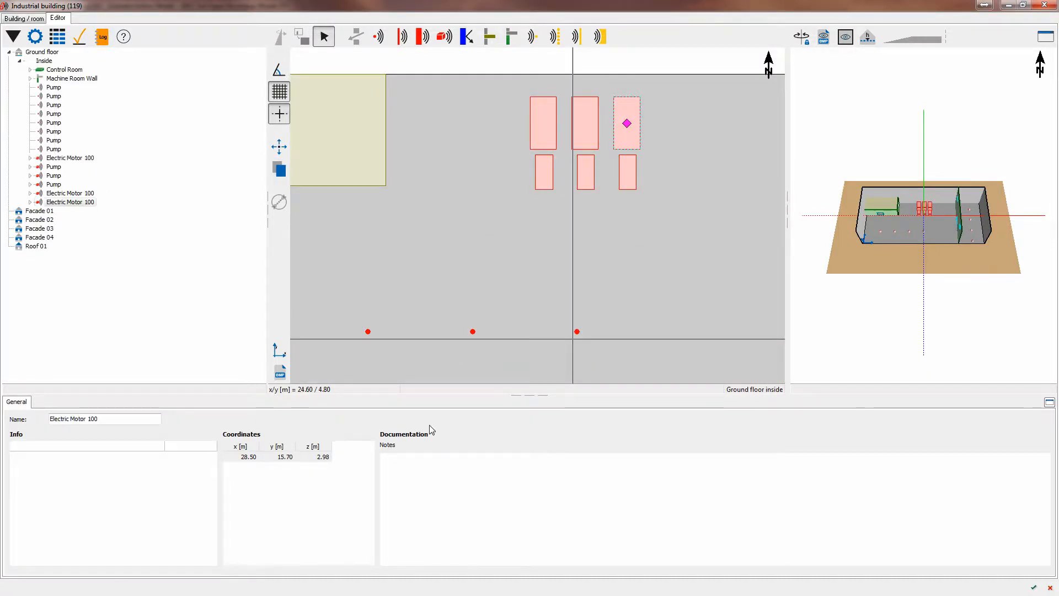
Rename the middle electric motor machine as Electric Motor 200
left_click(83, 193)
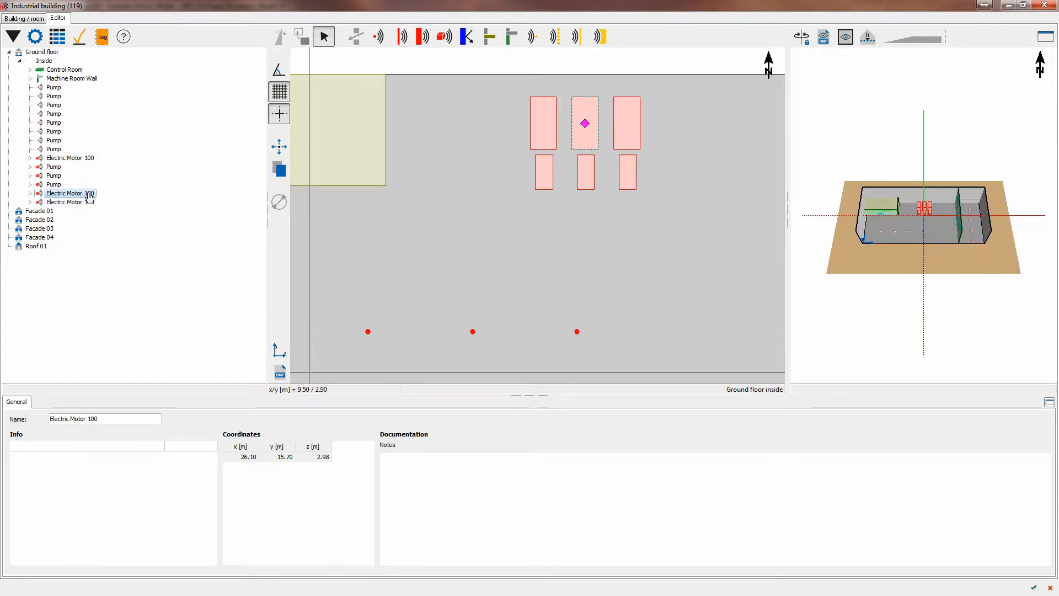
left_click(86, 193)
left_click(87, 193)
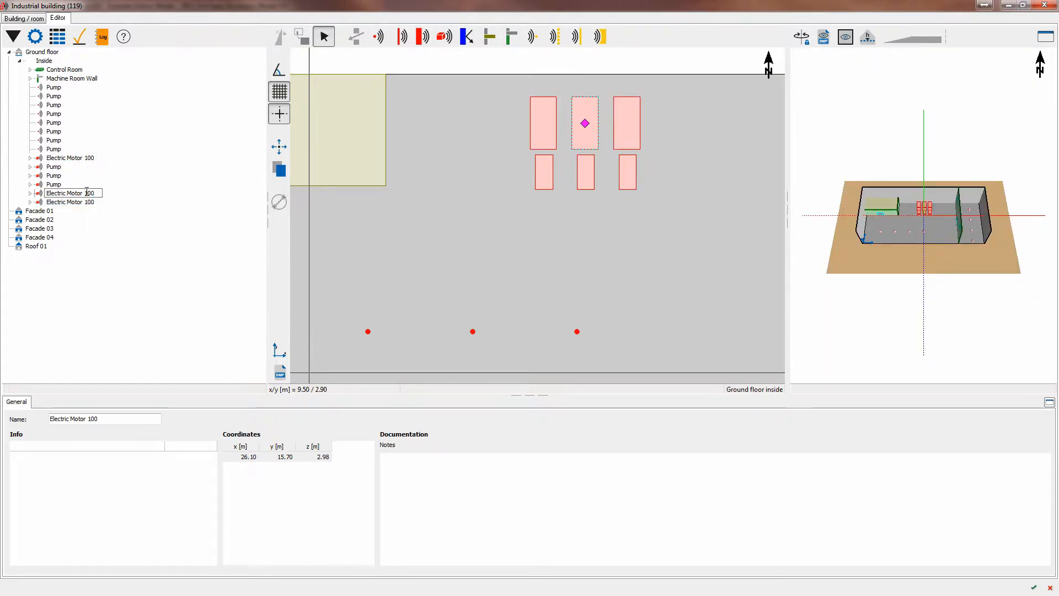
type("w")
key("Return")
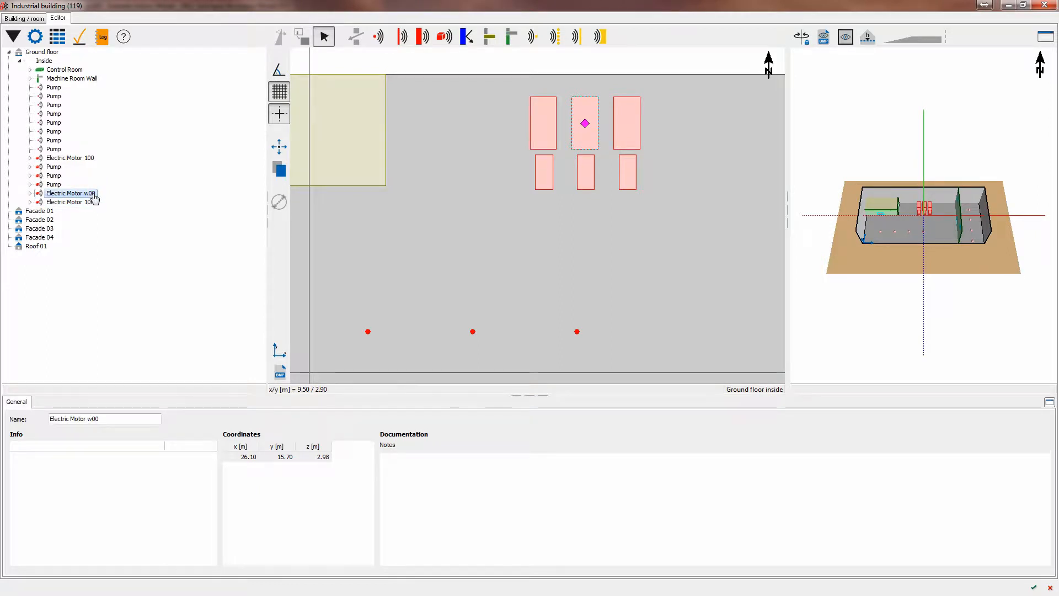
left_click(90, 193)
left_click(88, 193)
key("BackSpace")
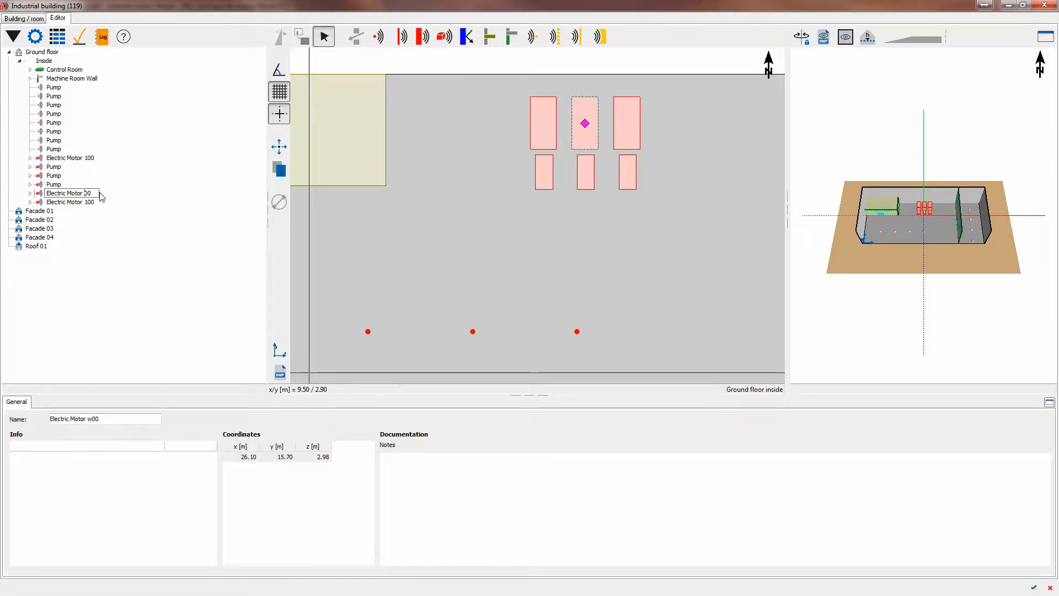
Rename the easternmost electric motor machine as Electric Motor 300
left_click(87, 202)
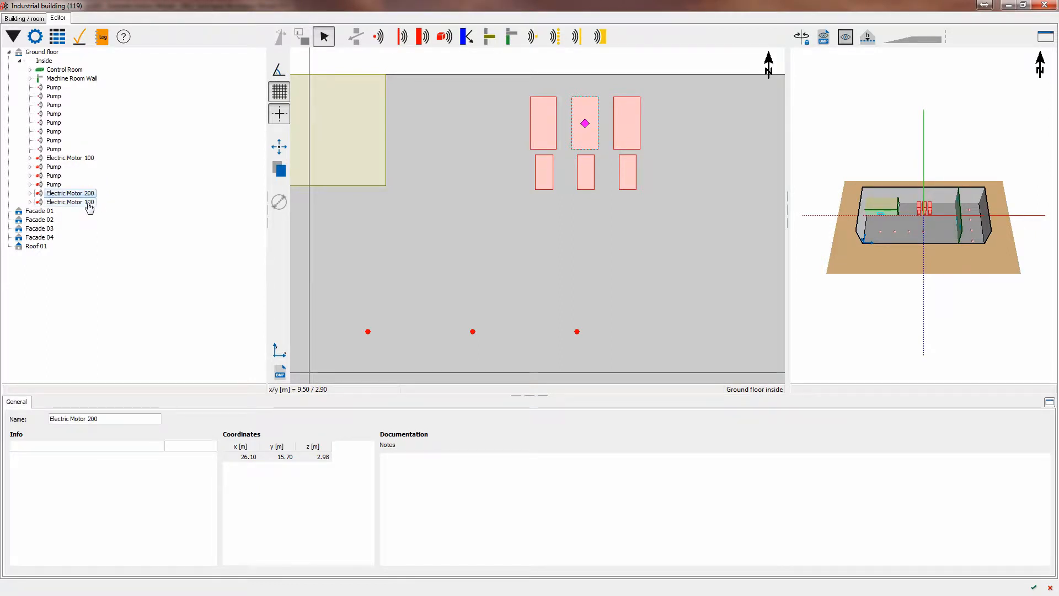
left_click(88, 203)
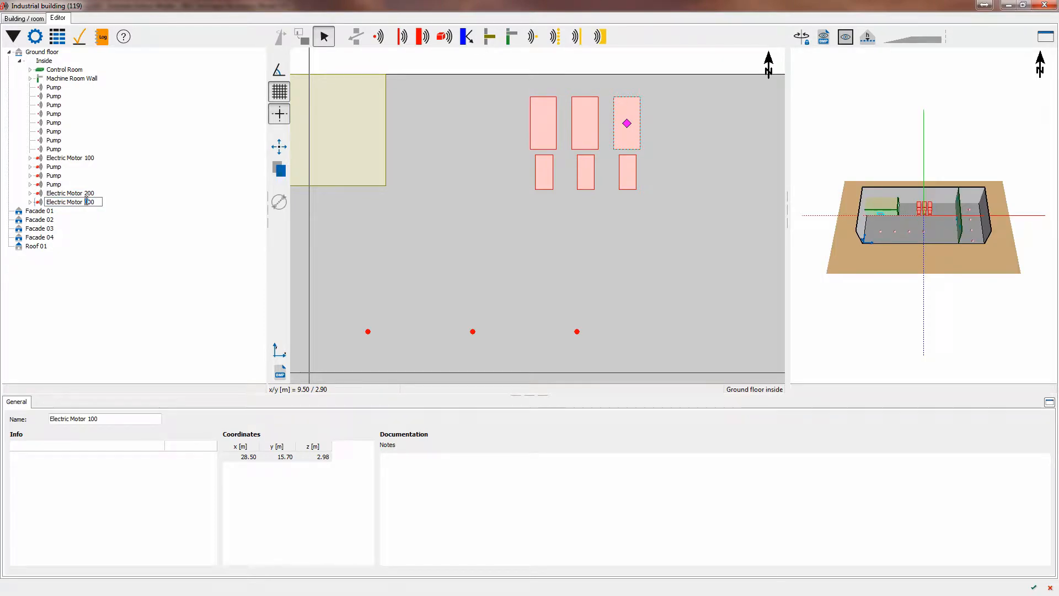
type("3")
Rename the three pump machines from west to east as Pump100, Pump 200 and Pump 300
left_click(54, 167)
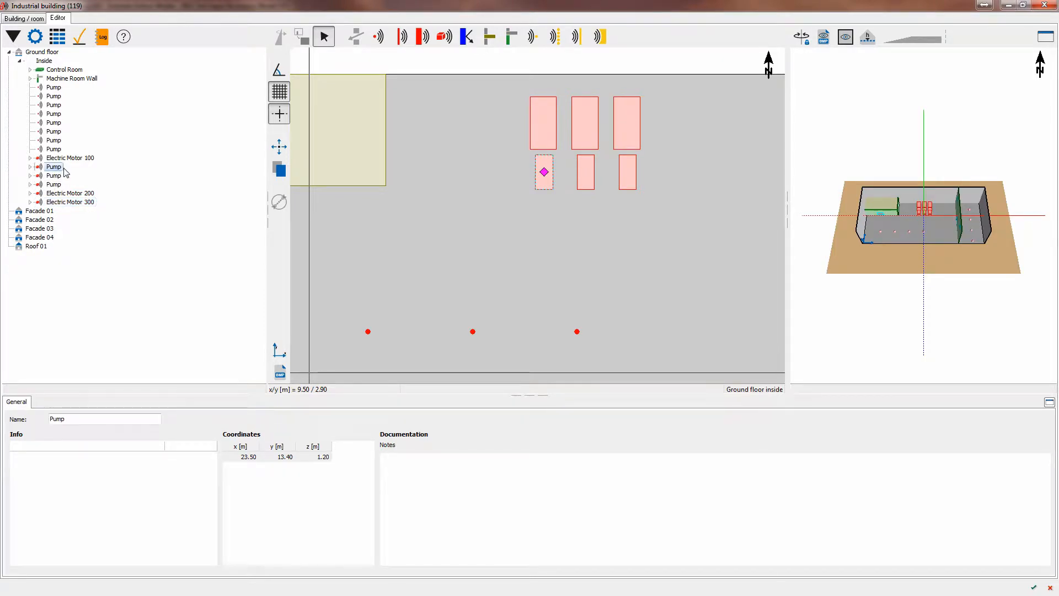
left_click(78, 418)
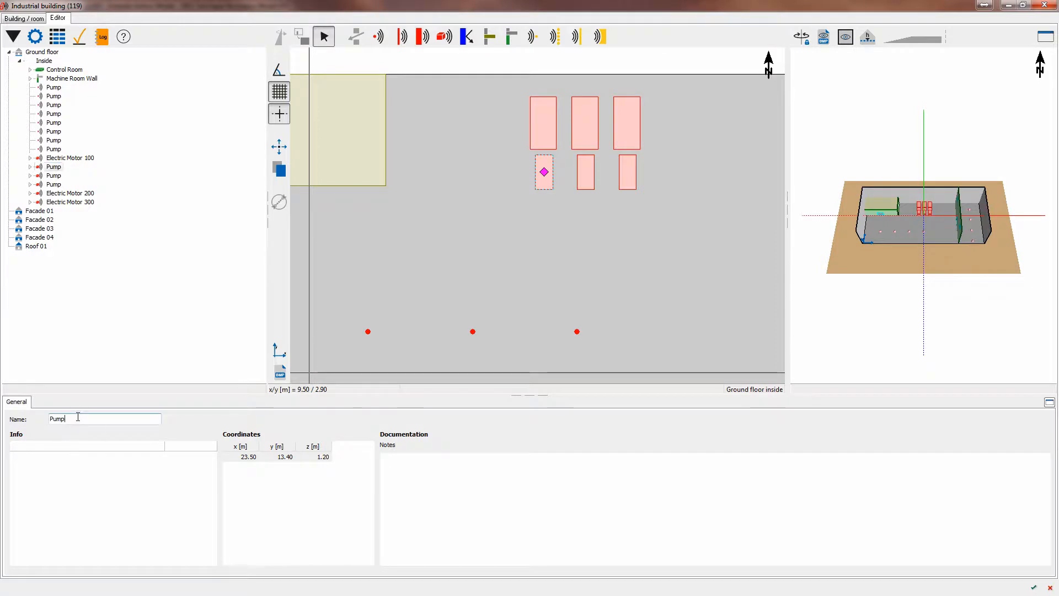
type("100")
left_click(55, 175)
left_click(86, 421)
type("200")
key("Return")
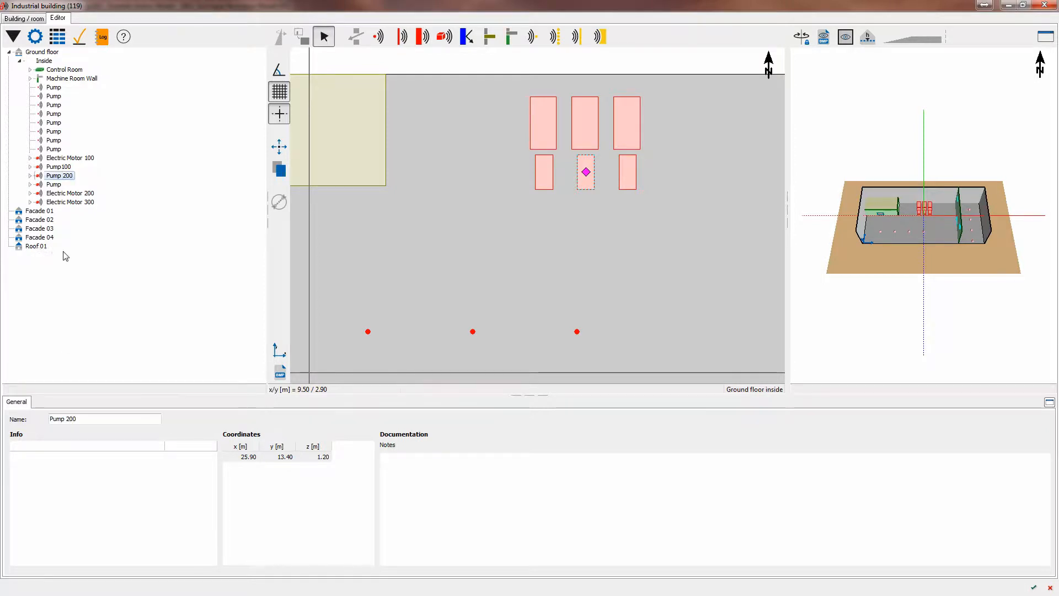
left_click(53, 184)
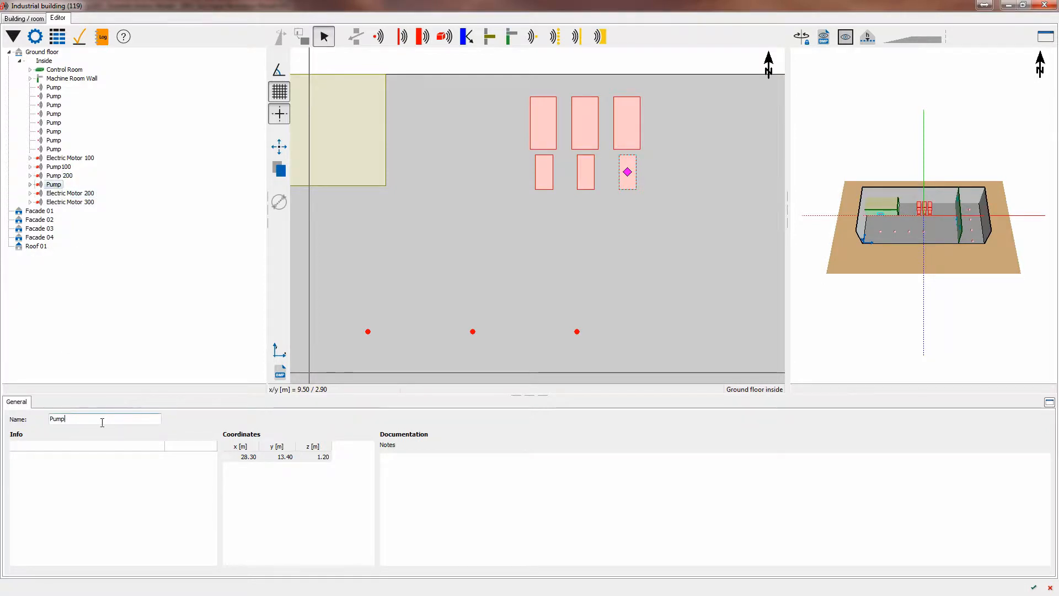
type("300")
key("Return")
Examine the emission properties of the first surface of Electric Motor 300
left_click(65, 193)
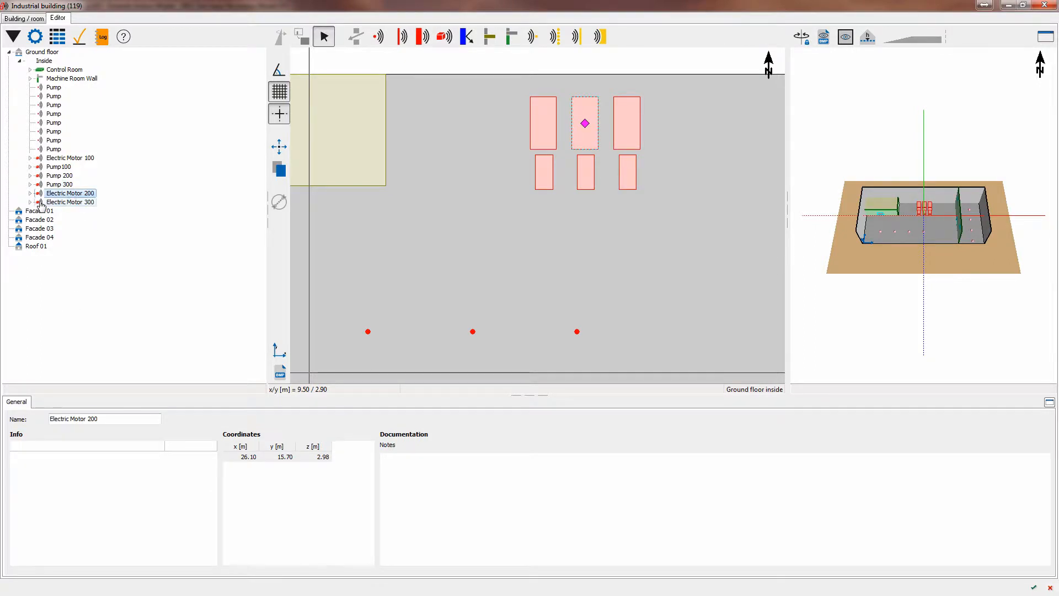
left_click(30, 202)
left_click(78, 212)
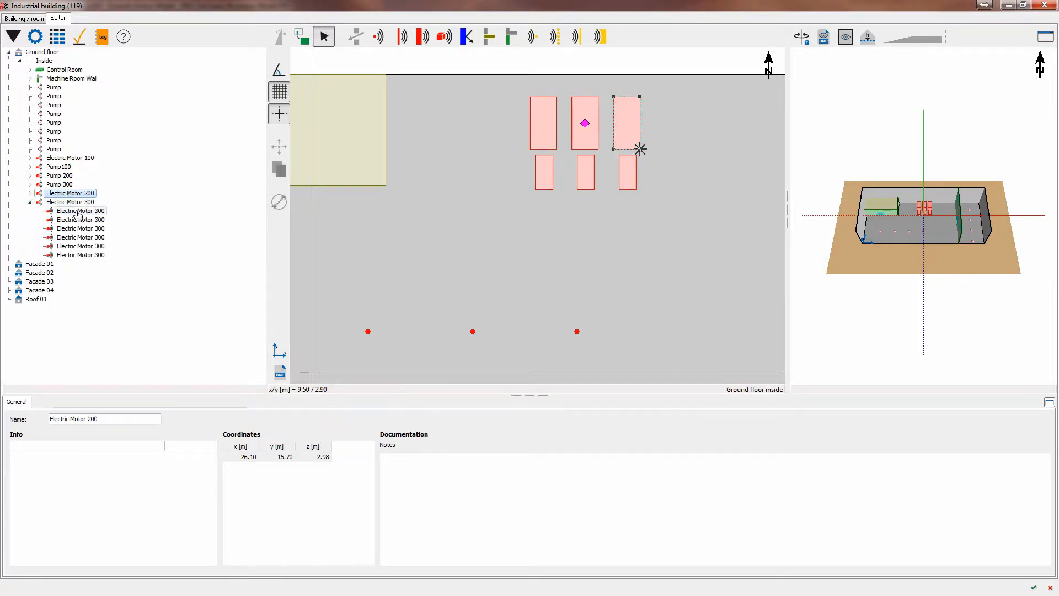
left_click(73, 402)
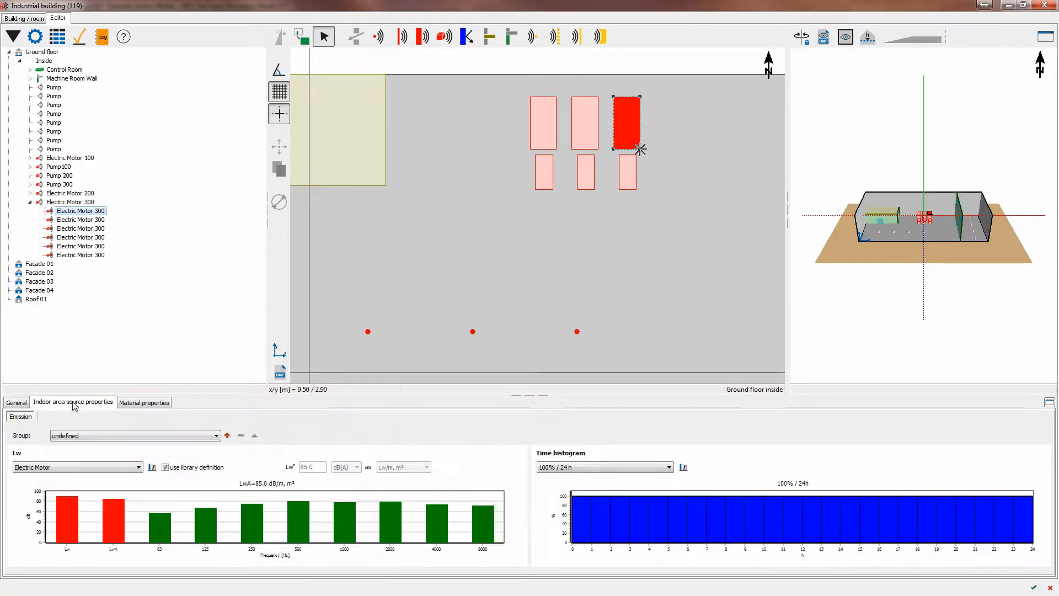
left_click(30, 203)
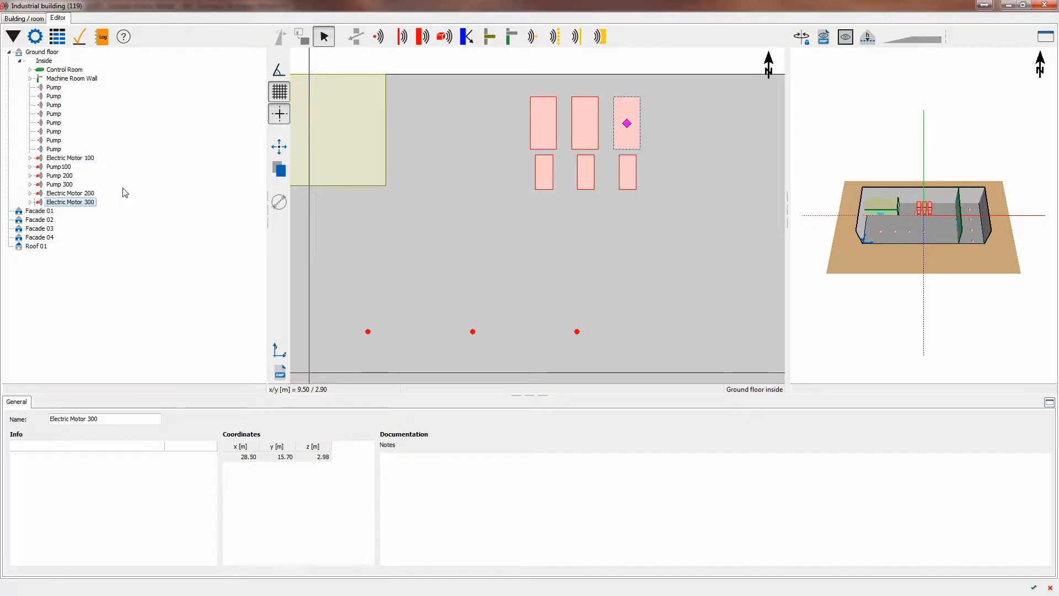
Draw a vertical object about 10.9 by 7.5 m around the motors and pumps as a body with an own height of 4.50 m
scroll(552, 173, "down", 3)
scroll(552, 173, "down", 1)
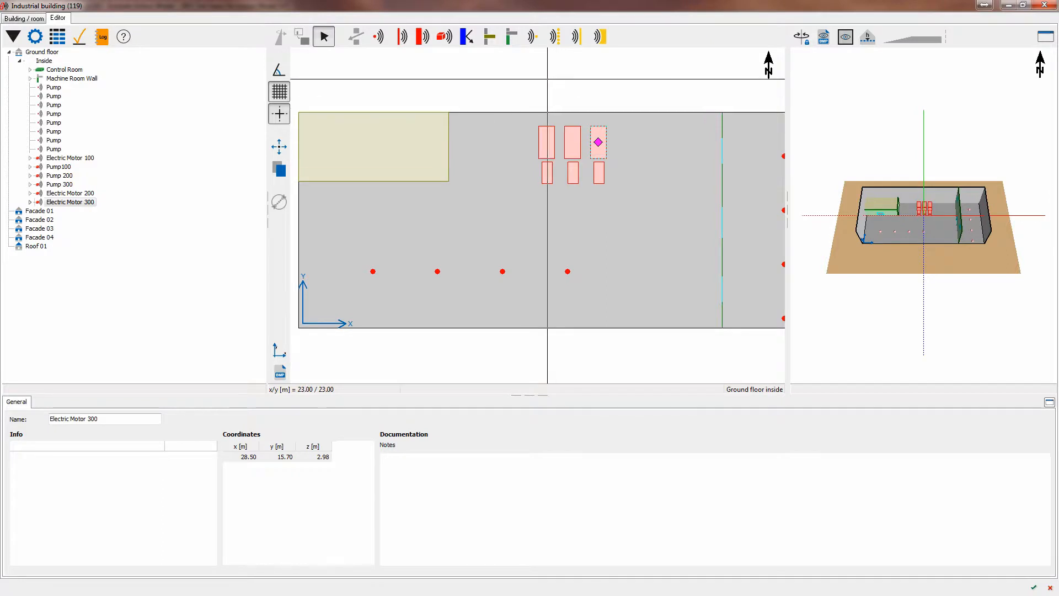
left_click(513, 36)
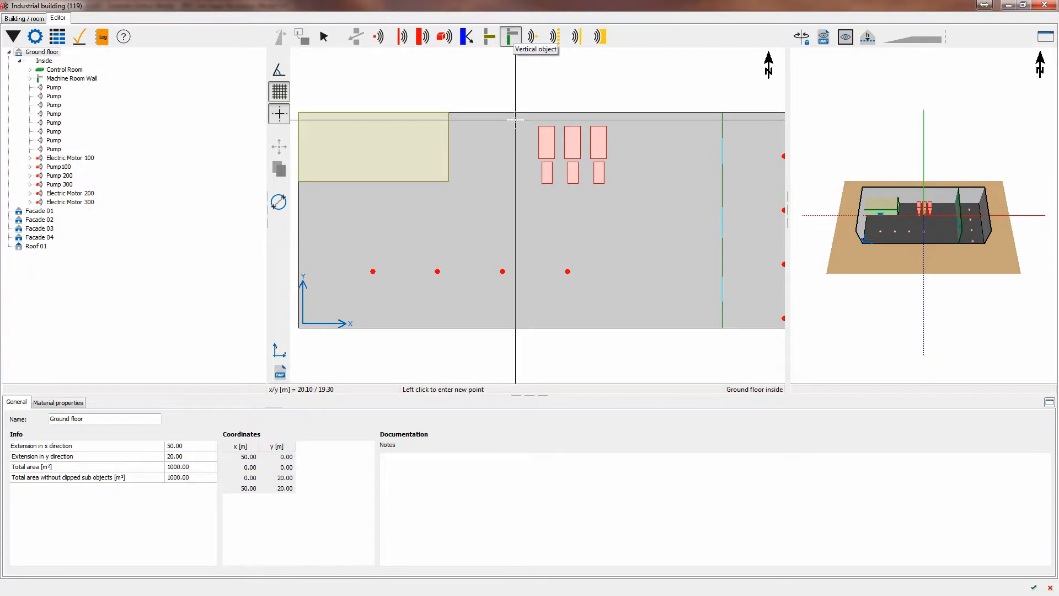
left_click(516, 119)
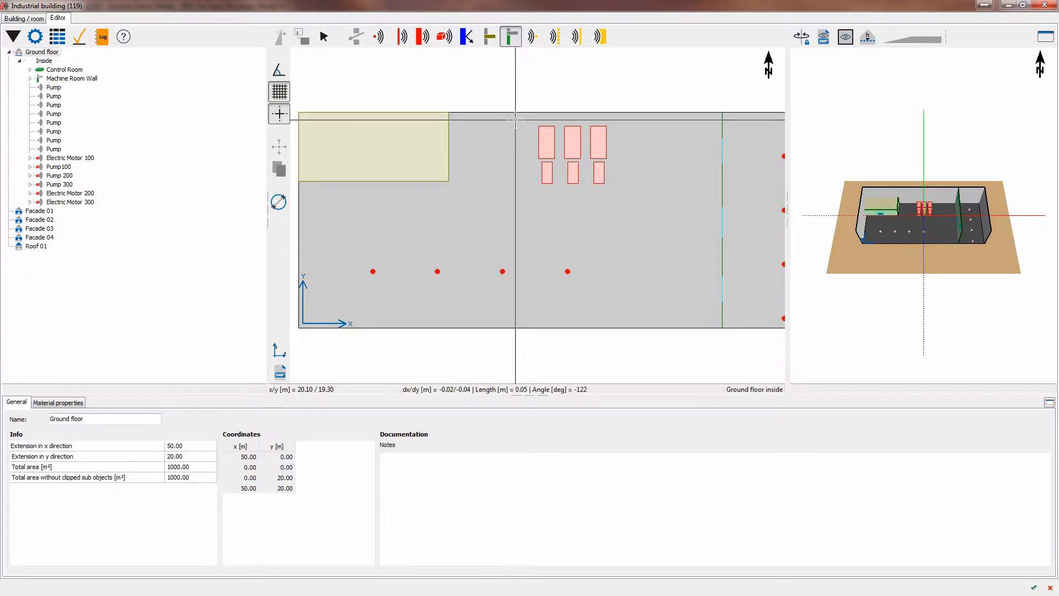
left_click(634, 199)
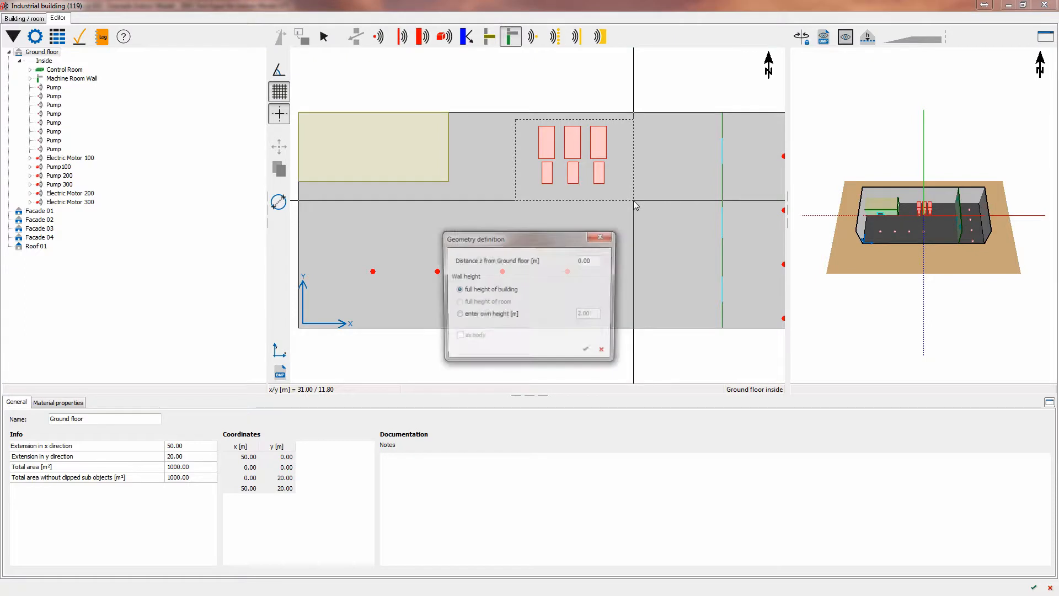
left_click(475, 316)
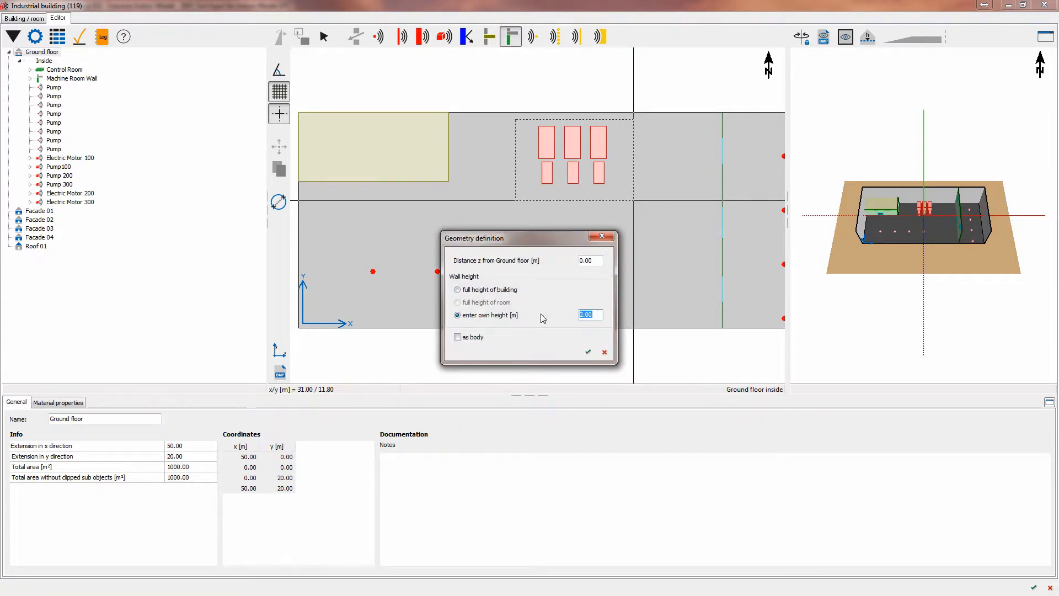
type("4.")
left_click(464, 339)
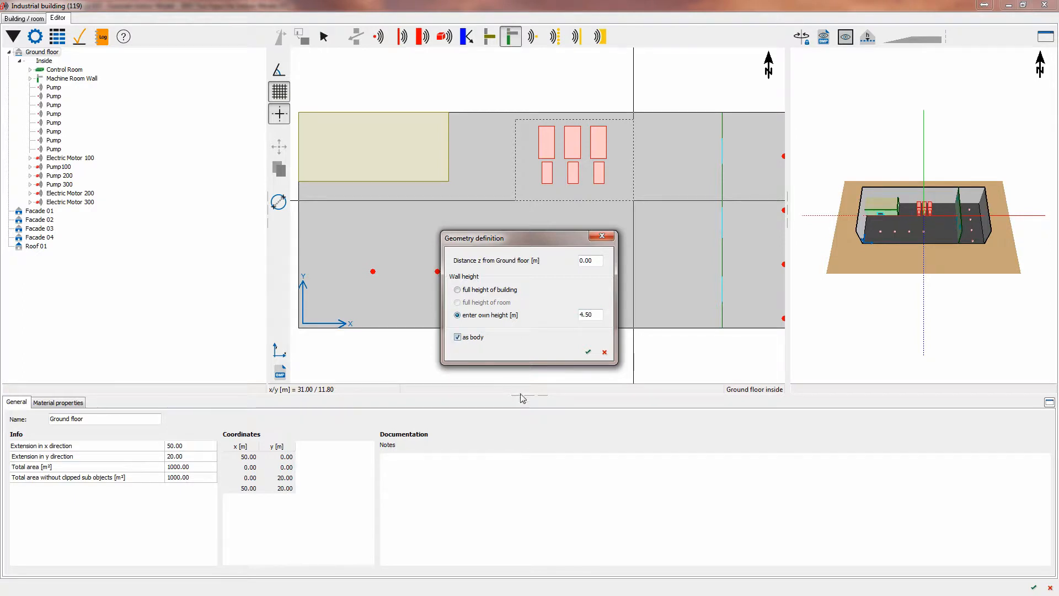
left_click(592, 353)
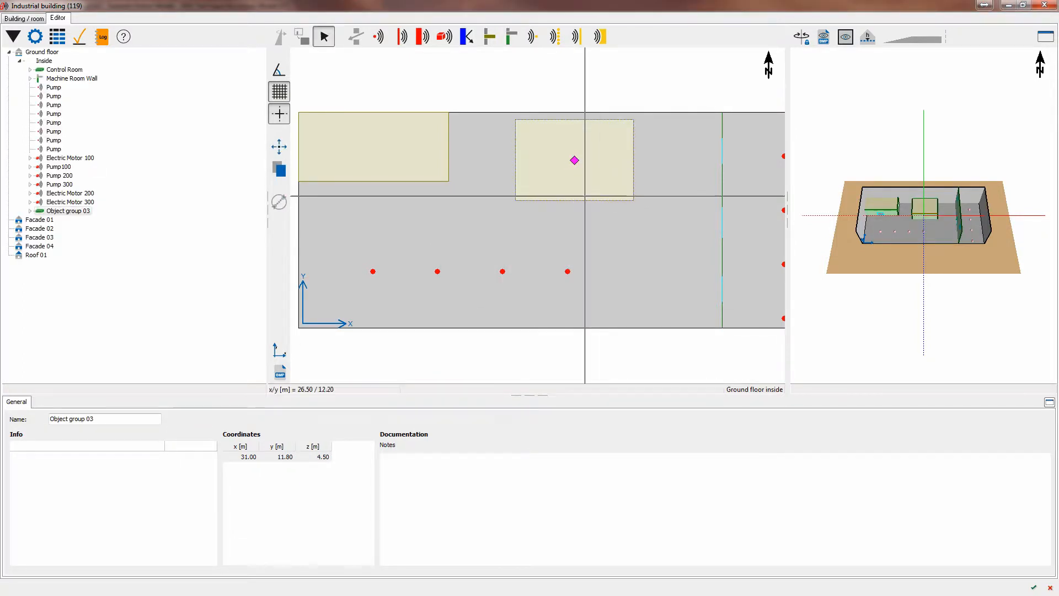
Rename the object group around the machines as Enclosure Pump 100-300
left_click(58, 214)
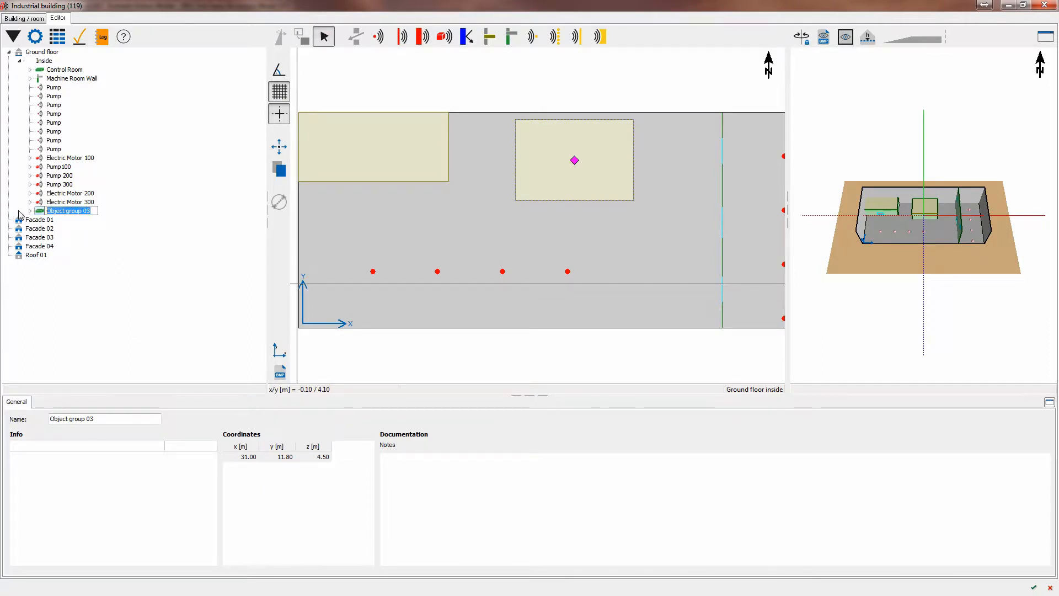
type("Enclosure Pump 100-300")
key("Return")
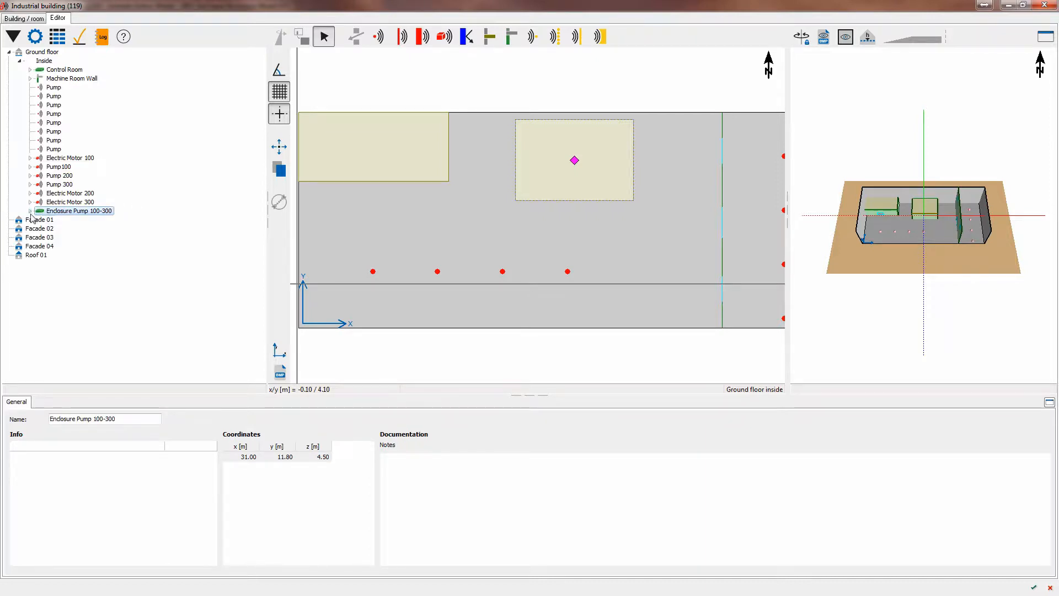
Assign the 1mm Corregated Steel Sheet (d=45 mm) transmission spectrum to all five surfaces of Enclosure Pump 100-300
left_click(30, 211)
left_click(87, 221)
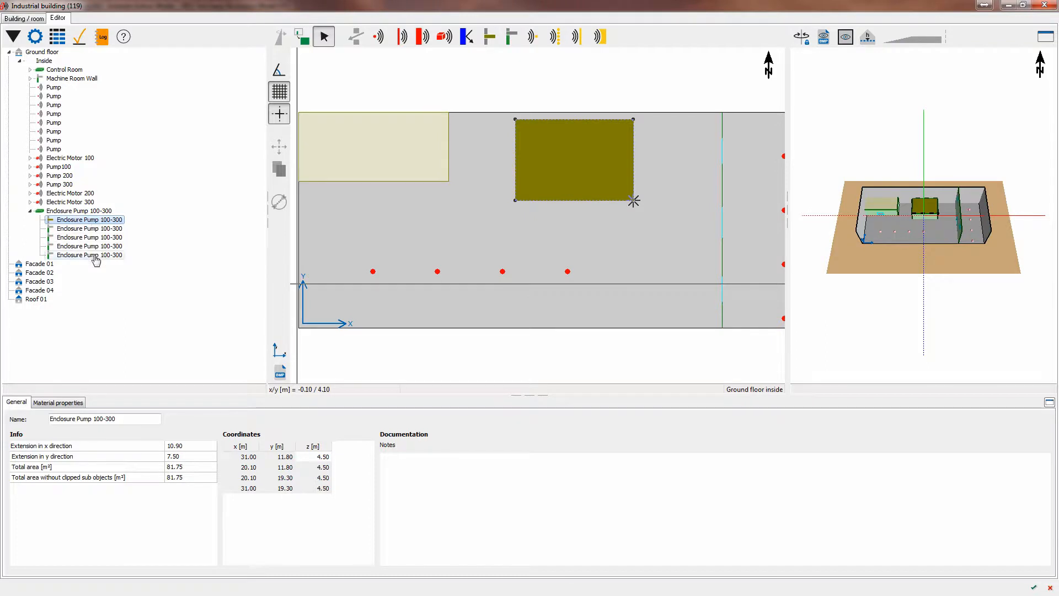
left_click(93, 255, "shift")
left_click(71, 402)
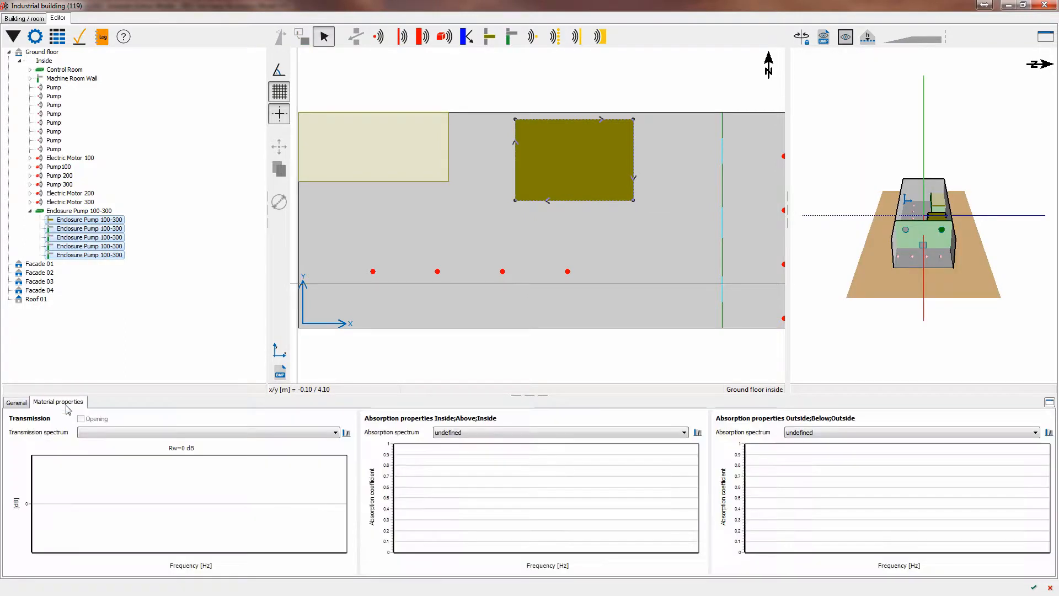
left_click(185, 435)
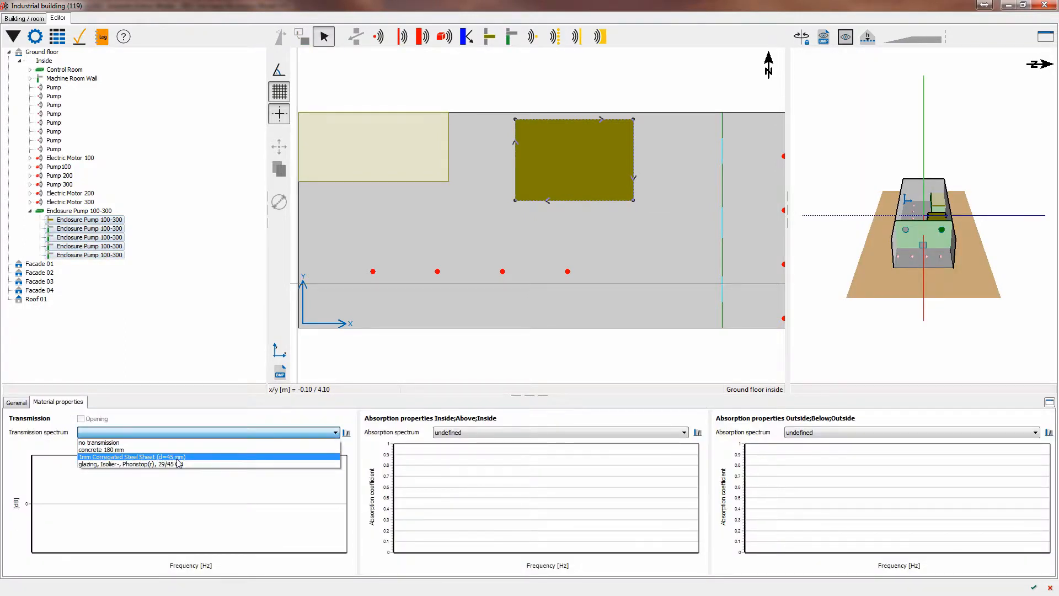
left_click(178, 457)
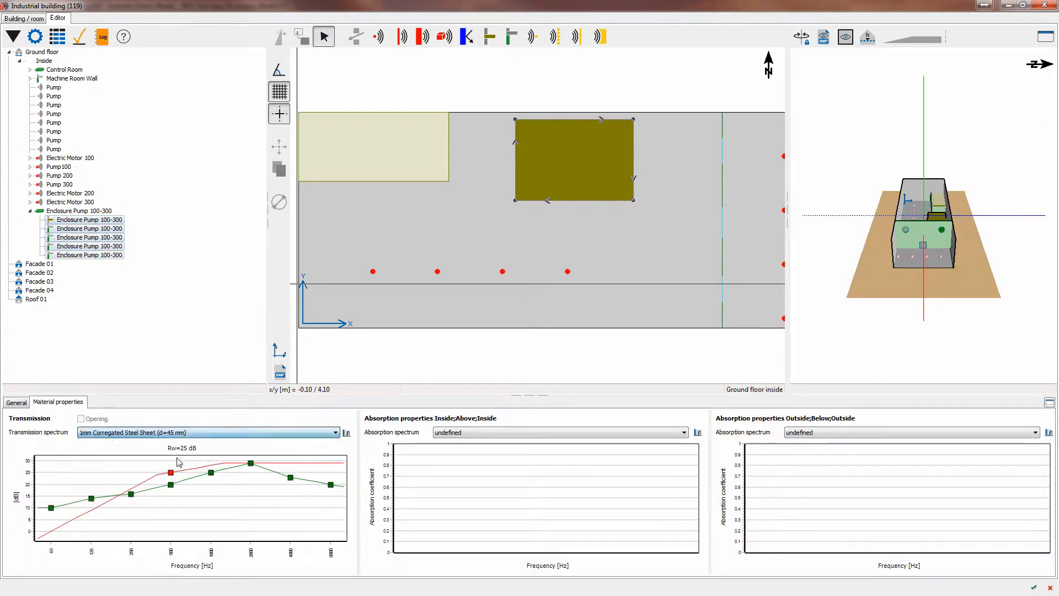
Set the selected enclosure surfaces' absorption spectrum to Foam pyramids 20/30/20 on the inside and Concrete on the outside
left_click(472, 434)
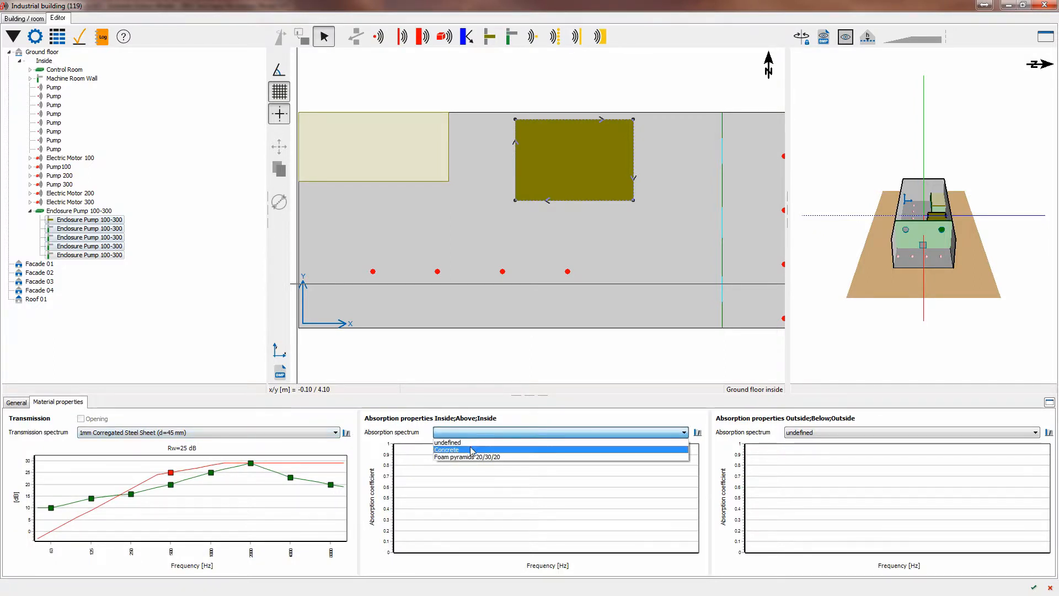
left_click(472, 450)
left_click(801, 434)
left_click(812, 450)
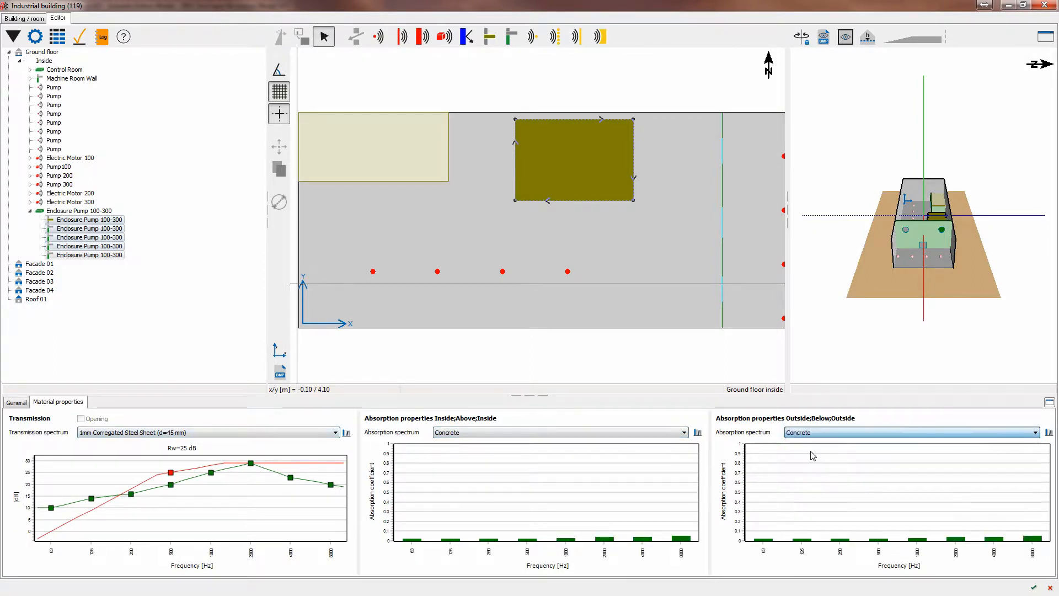
left_click(472, 433)
left_click(470, 459)
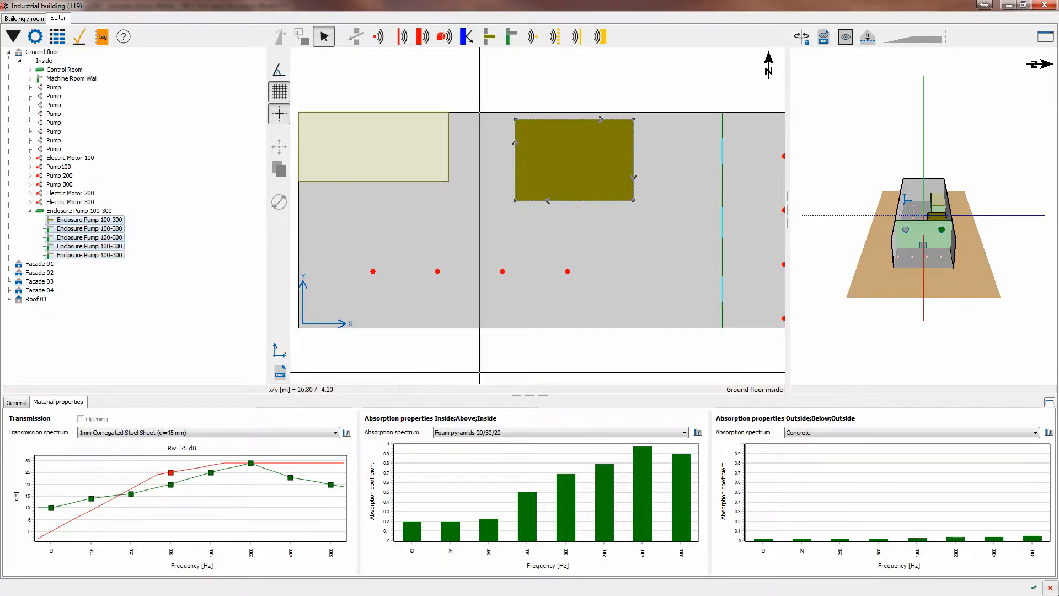
Accept the building edits, reopen the industrial building for editing and list the objects inside the ground floor
left_click(1034, 589)
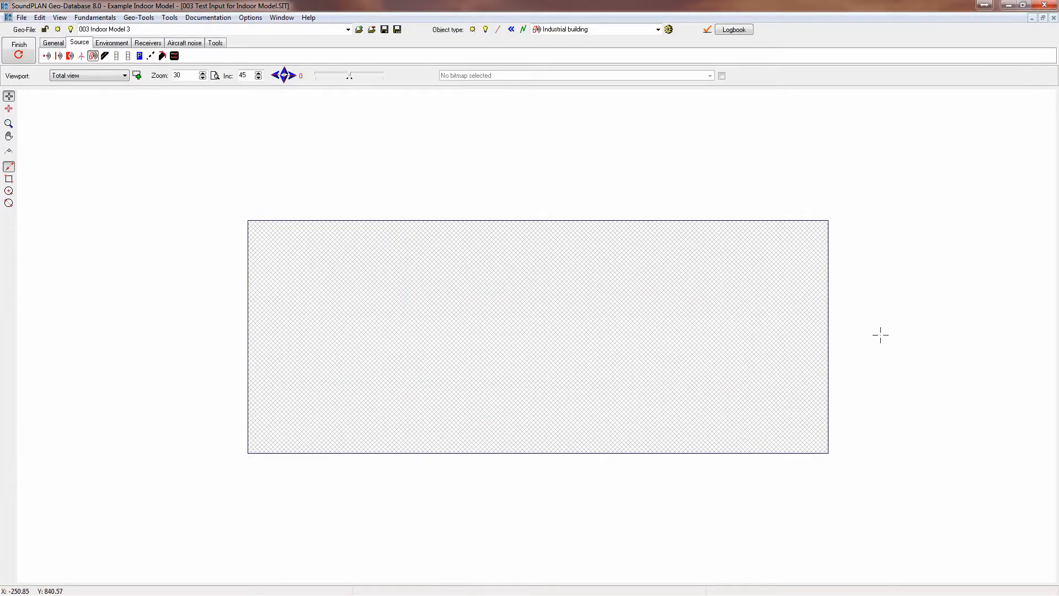
left_click(829, 454)
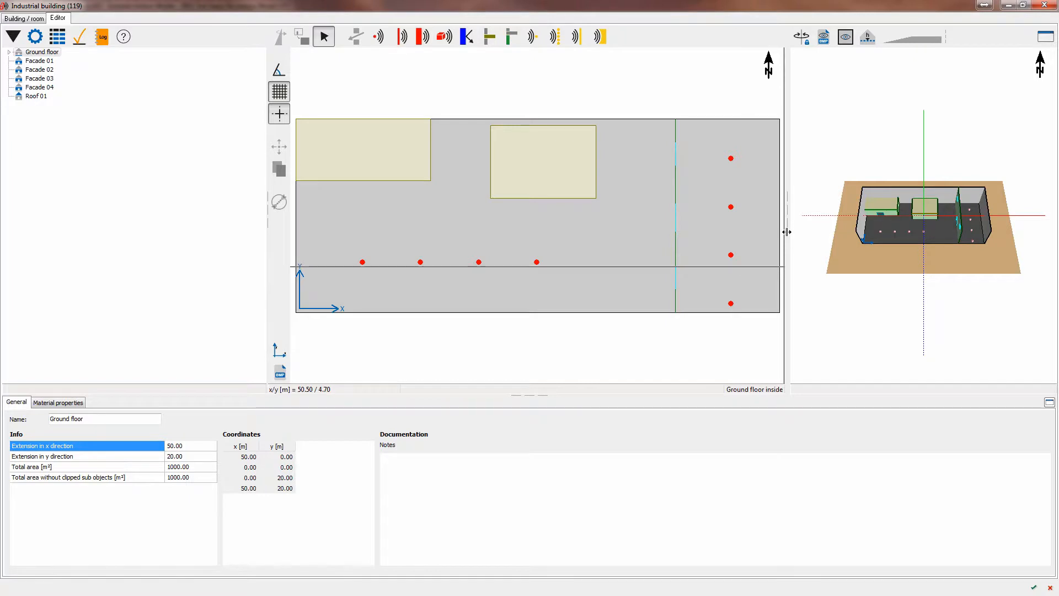
left_click(9, 52)
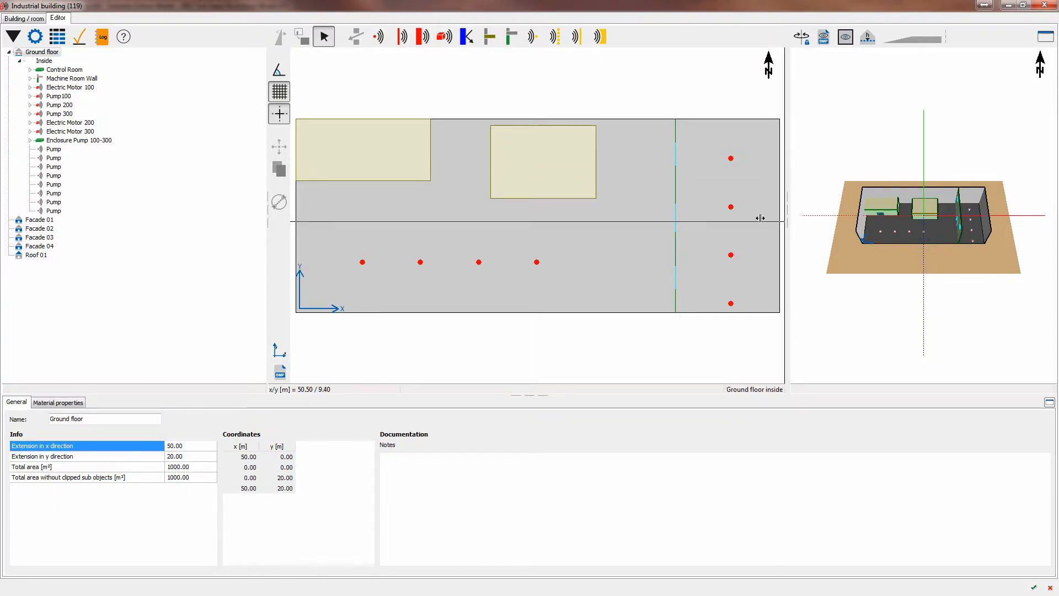
Use the long front wall of Enclosure Pump 100-300, facing the row of four pumps, as the reference object
left_click_drag(761, 218, 710, 217)
scroll(892, 220, "up", 5)
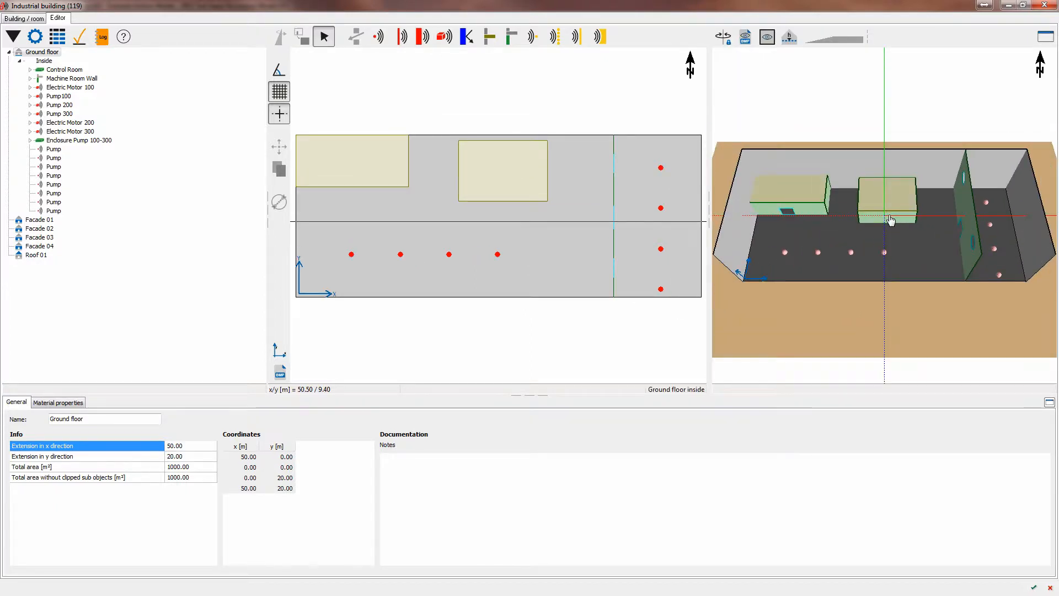
left_click_drag(900, 230, 824, 225)
left_click(30, 140)
left_click(66, 140)
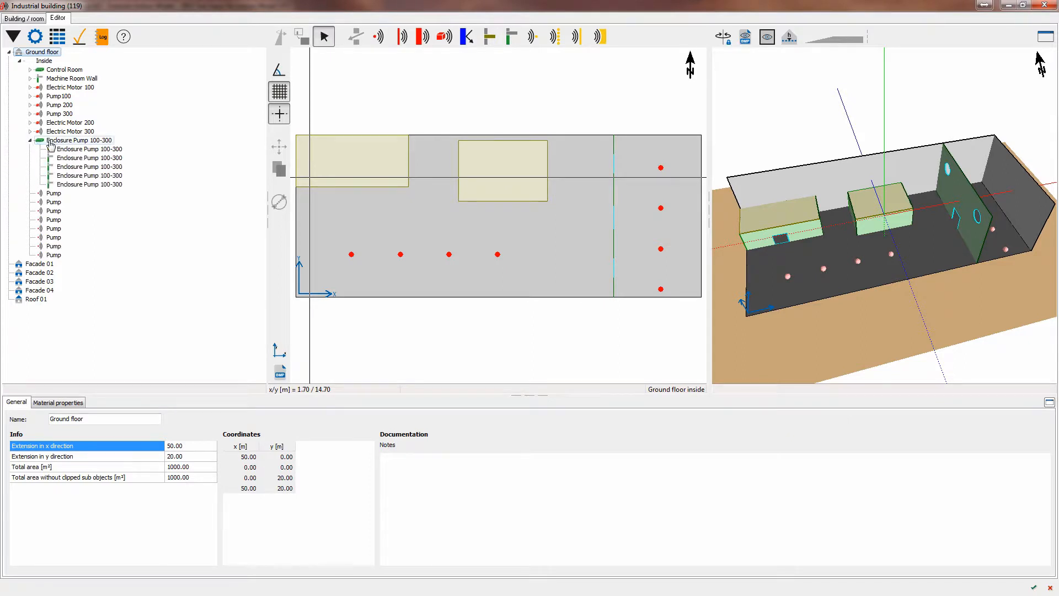
left_click(73, 150)
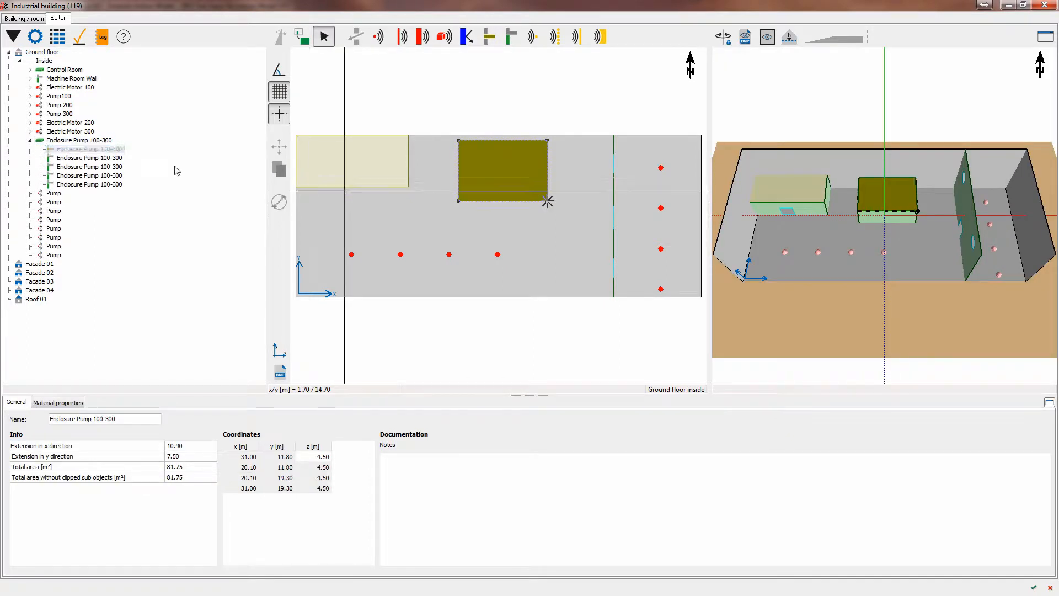
left_click(97, 159)
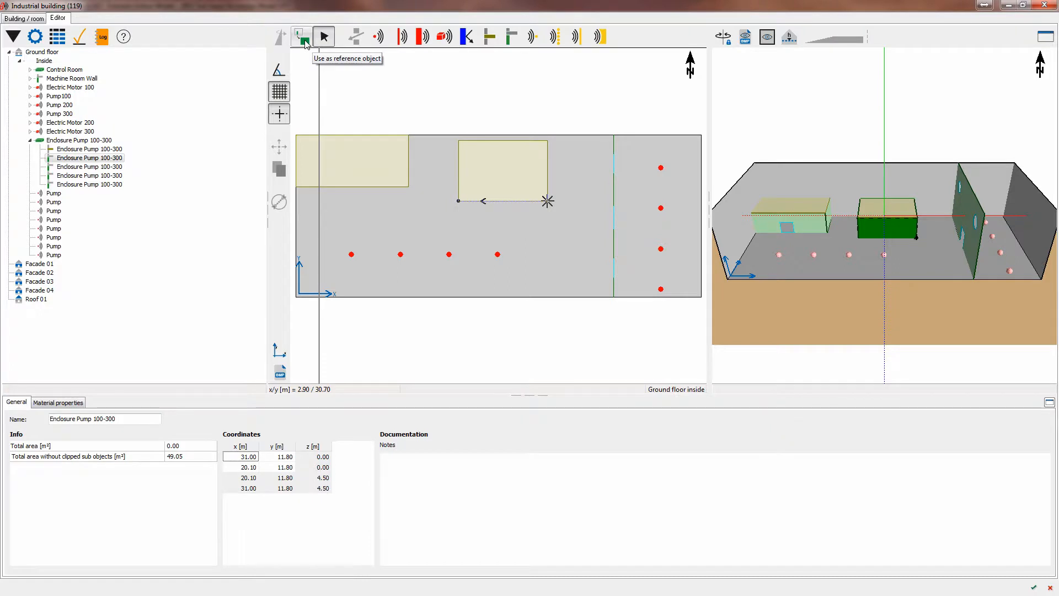
left_click(305, 43)
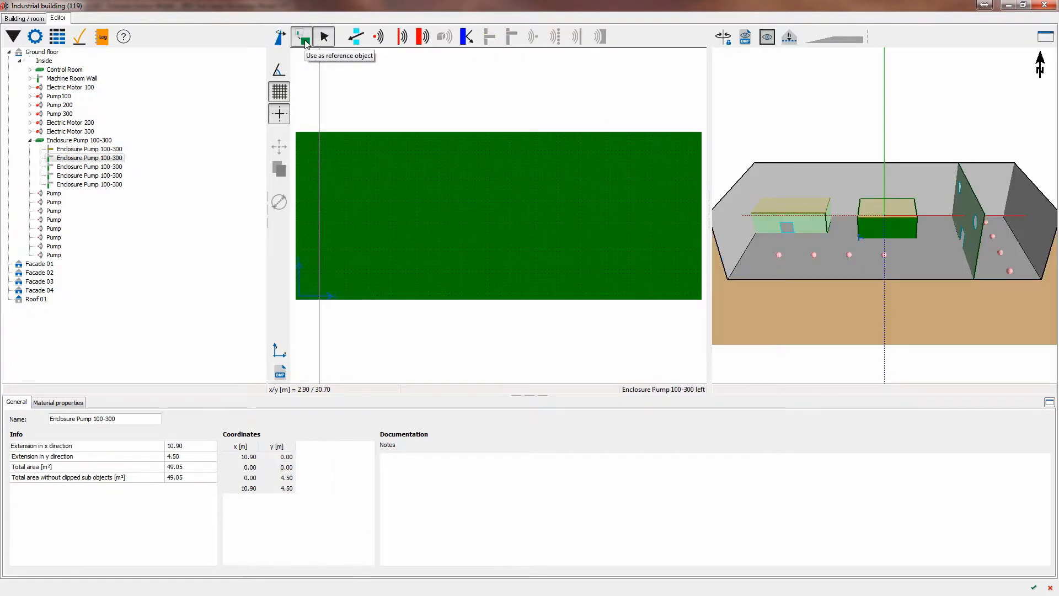
Draw a transmissive area about 1.6 m wide and 2.6 m high at the base of the enclosure's front wall
left_click(356, 37)
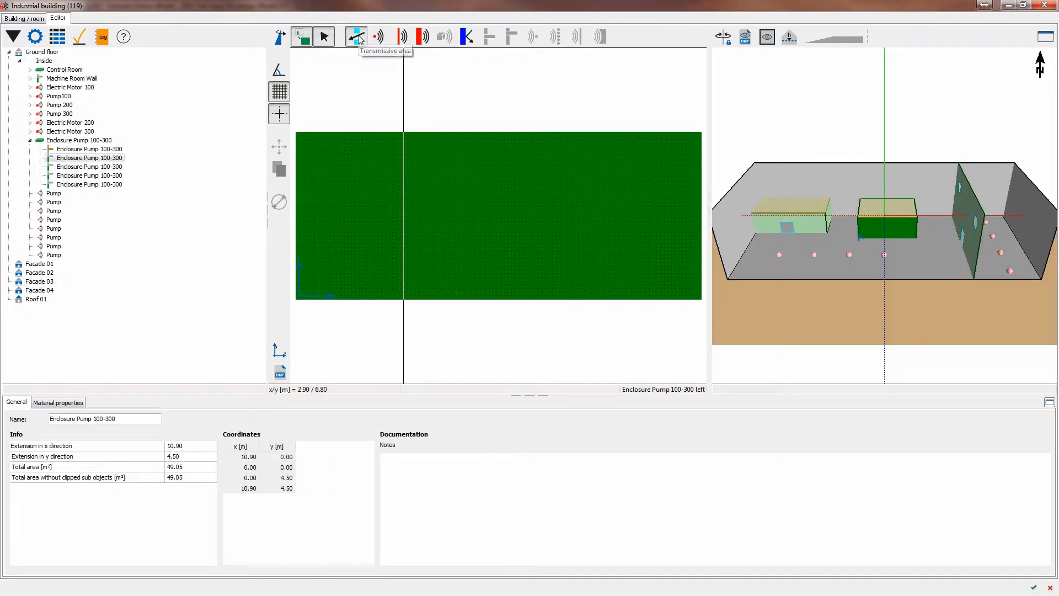
left_click(374, 203)
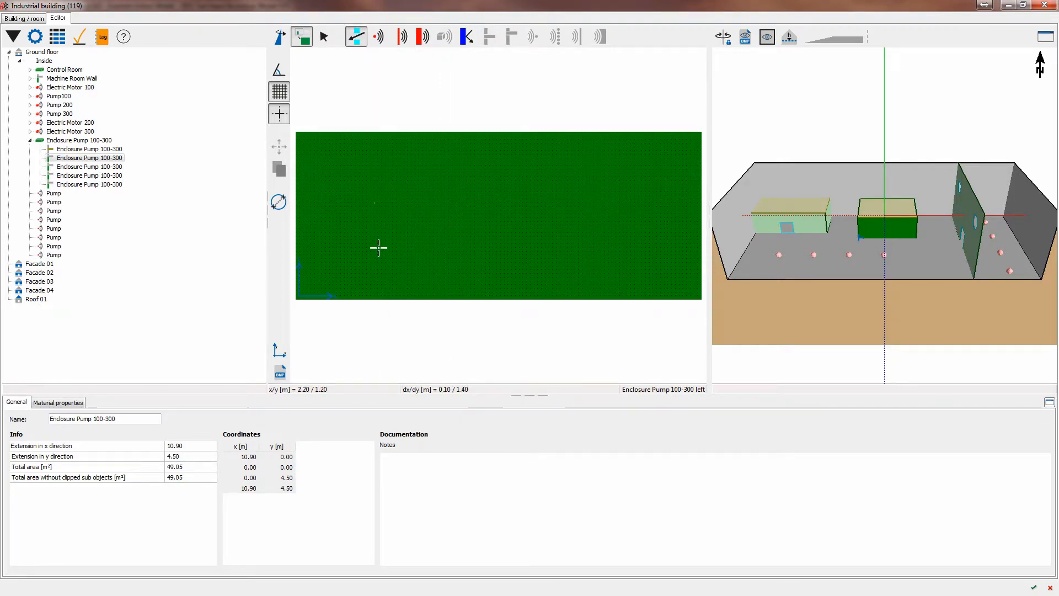
left_click(434, 299)
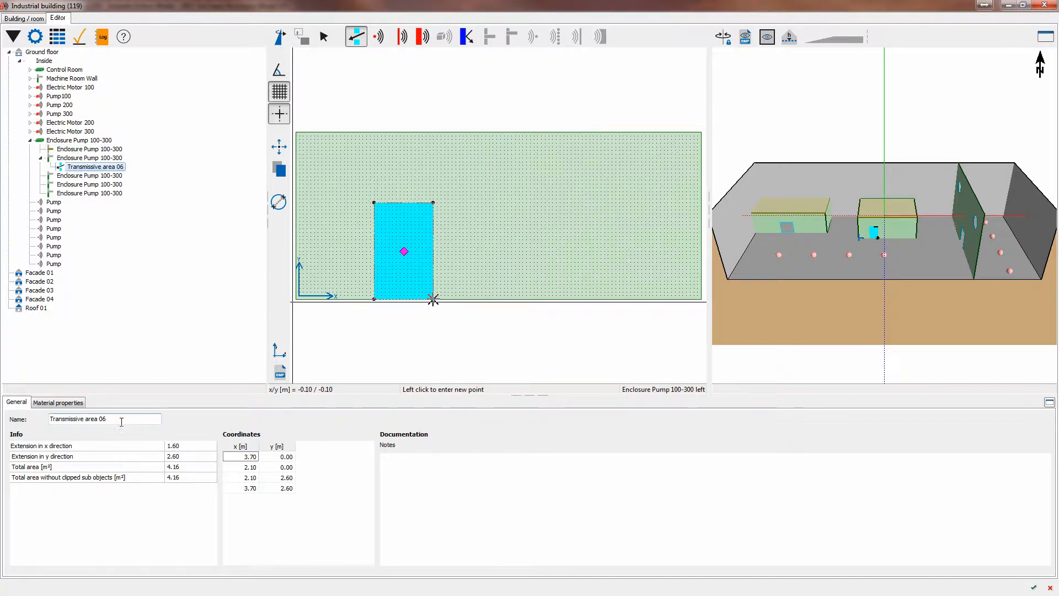
Rename the transmissive area in the enclosure's front wall as Enclosure
left_click_drag(120, 420, 51, 419)
type("E")
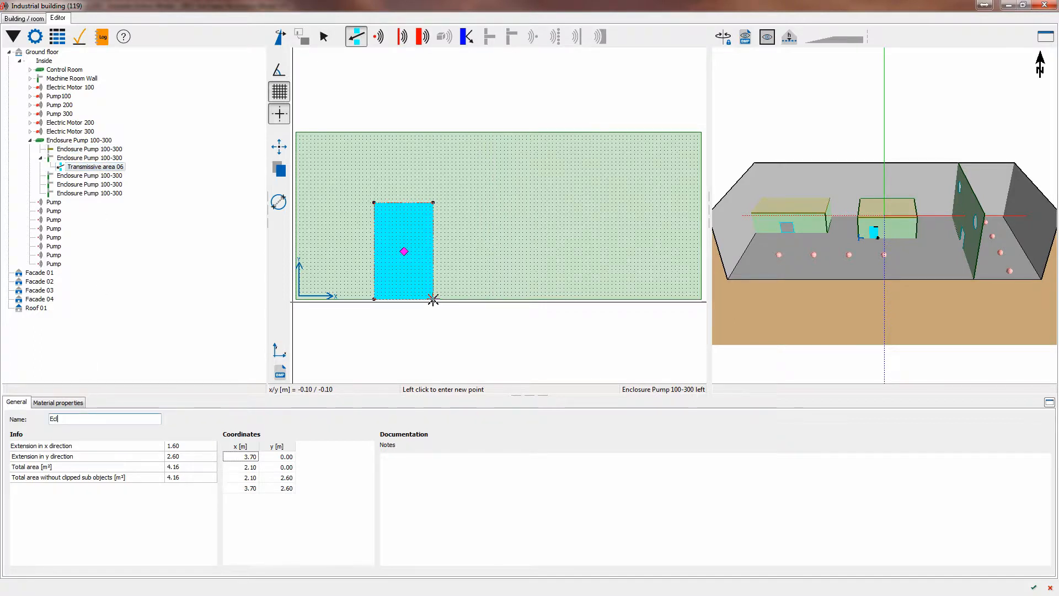
type("nclosrue")
key("BackSpace")
key("BackSpace")
key("BackSpace")
type("ur")
key("Return")
Define the transmission of the Enclosure transmissive area as an opening and leave the drawing mode
left_click(77, 404)
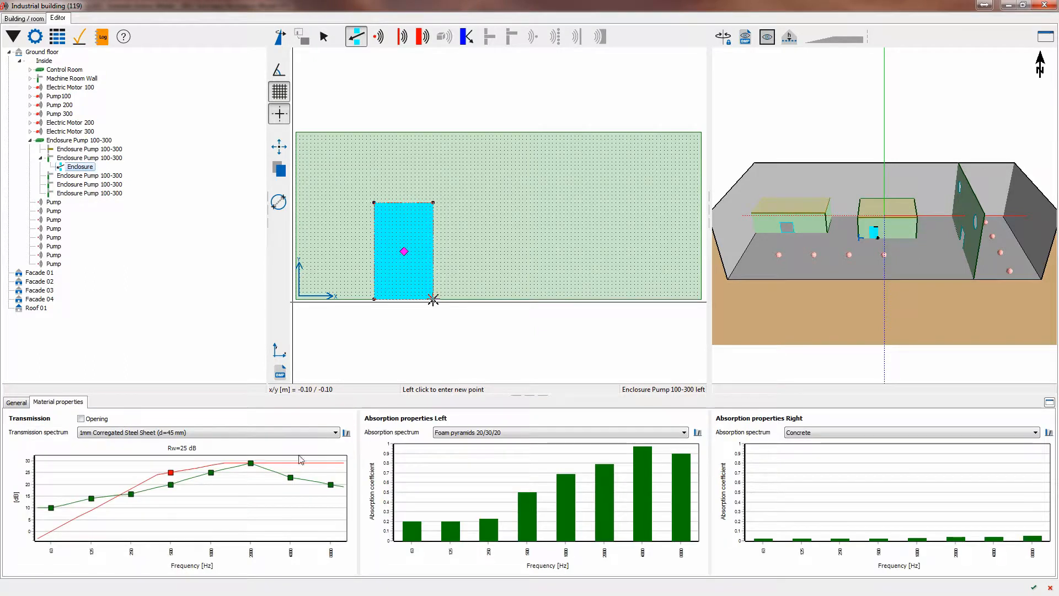
left_click(83, 419)
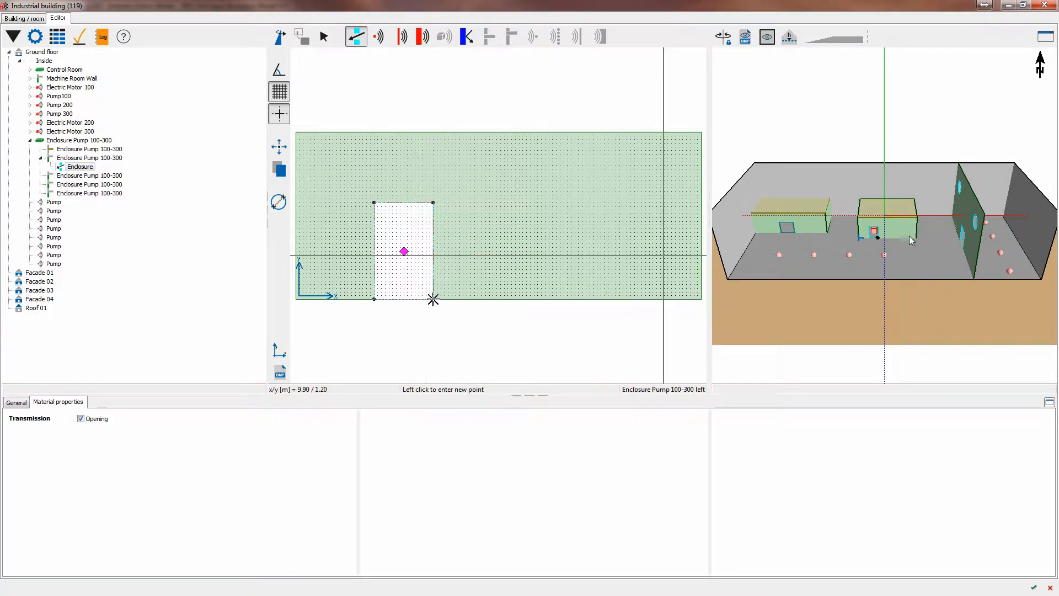
scroll(878, 239, "up", 5)
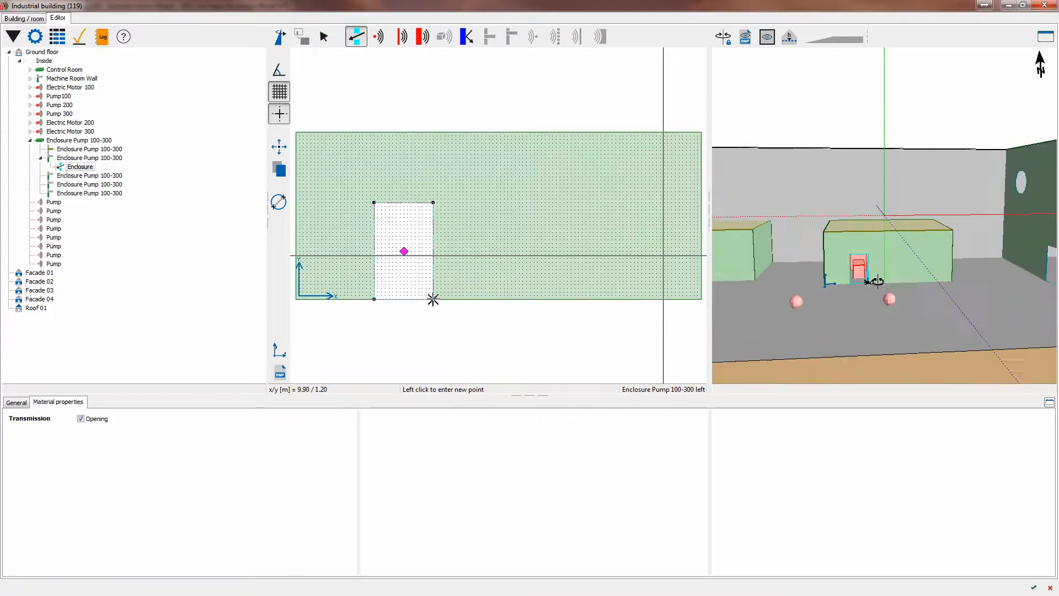
mouse_move(878, 280)
left_mouse_down()
mouse_move(886, 280)
mouse_move(873, 281)
left_mouse_up()
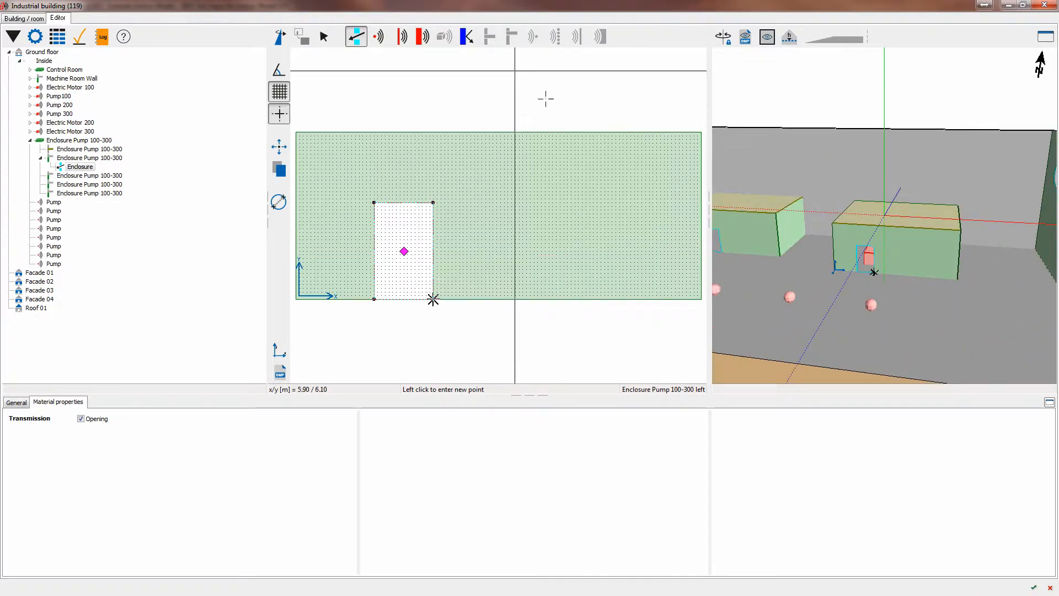
left_click(324, 36)
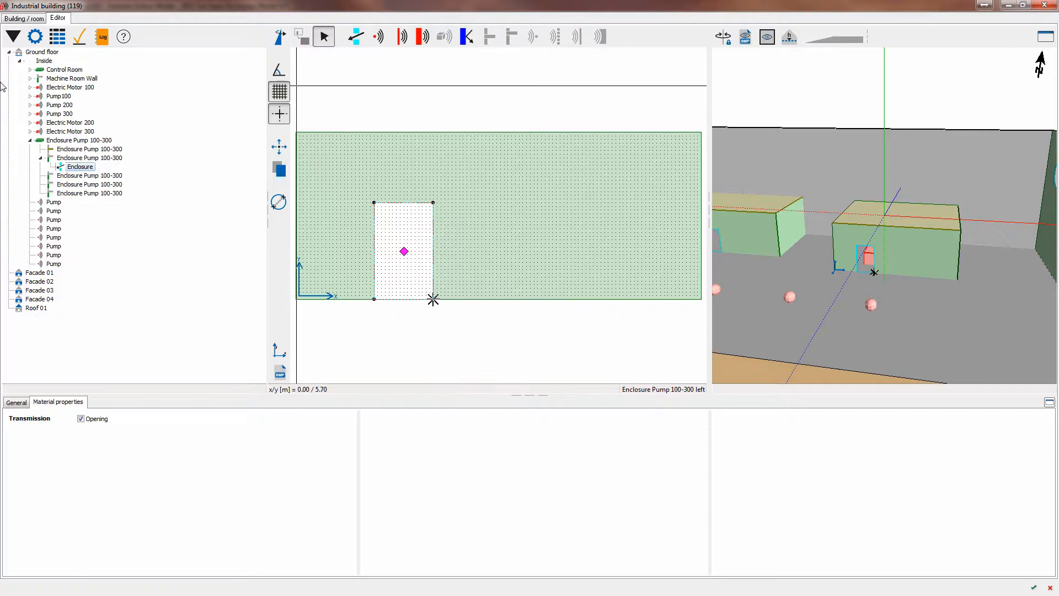
Return to the ground floor's interior and cut the view at a height of 3.56 m to examine the machines inside the enclosure
left_click(49, 62)
left_click(53, 68)
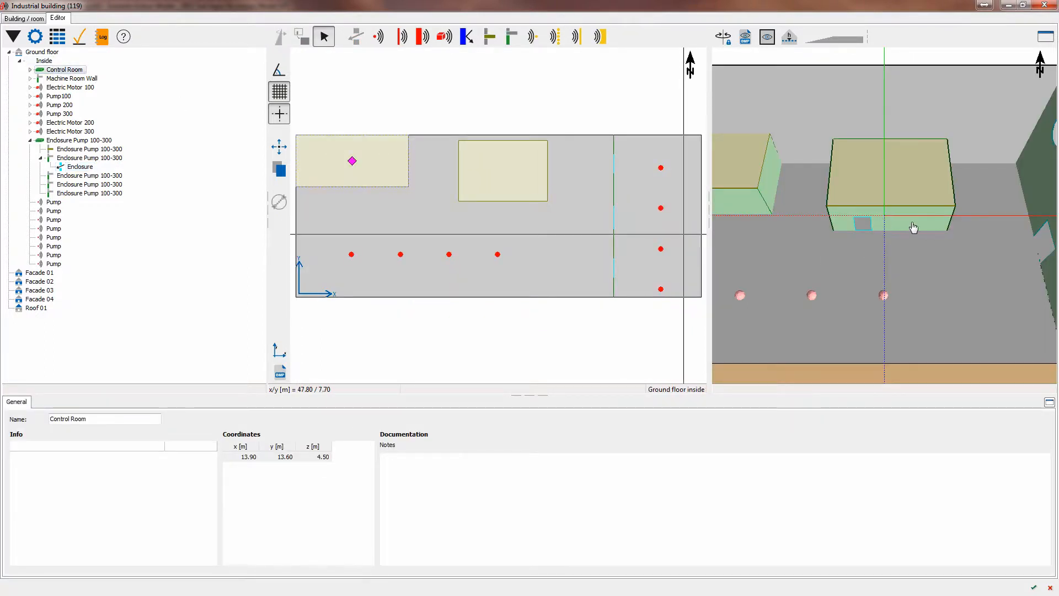
left_click_drag(799, 227, 862, 227)
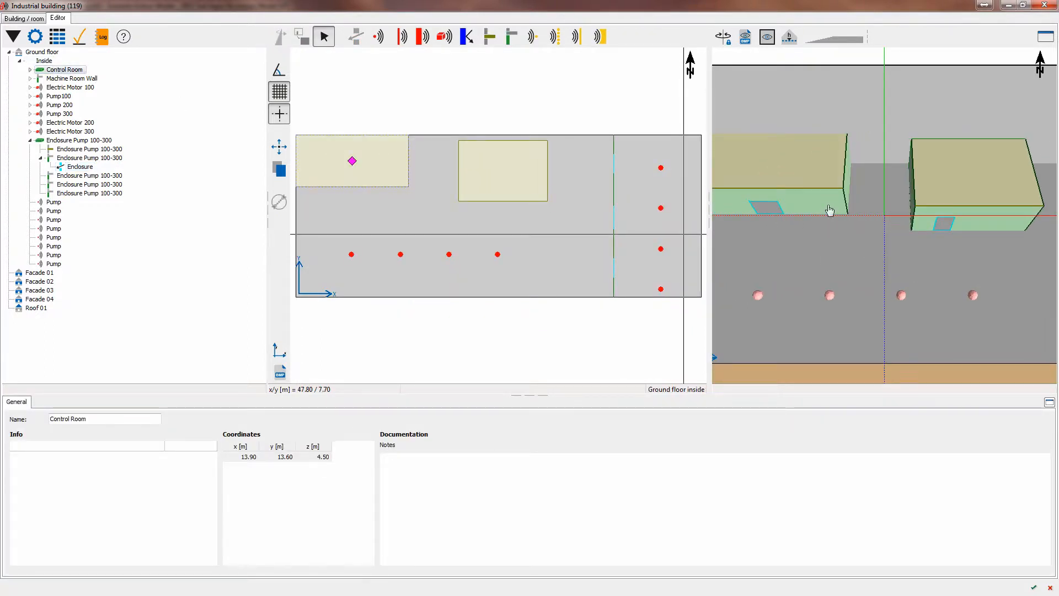
scroll(935, 231, "down", 3)
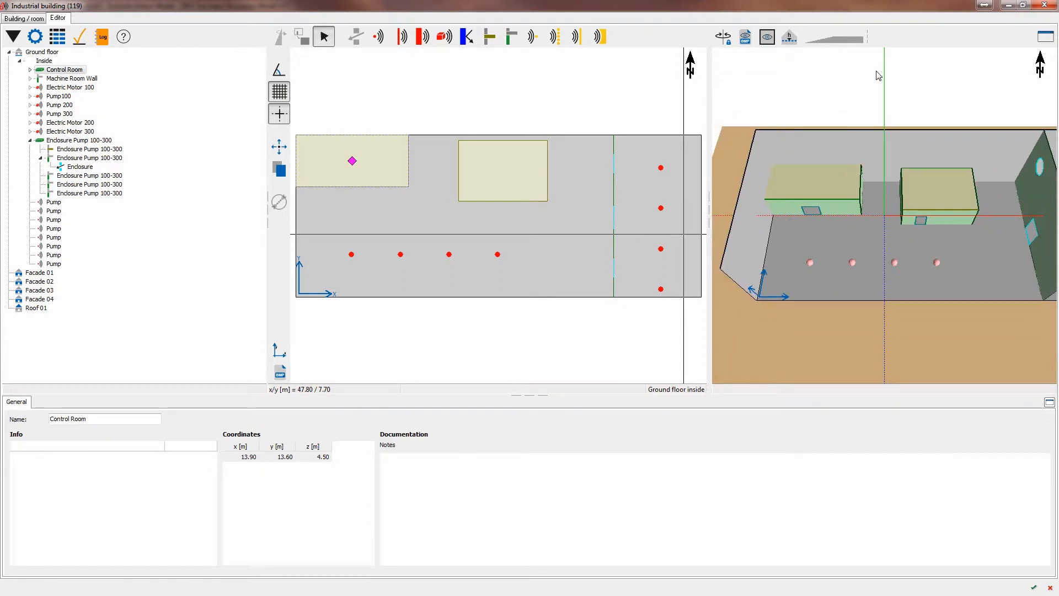
left_click(789, 39)
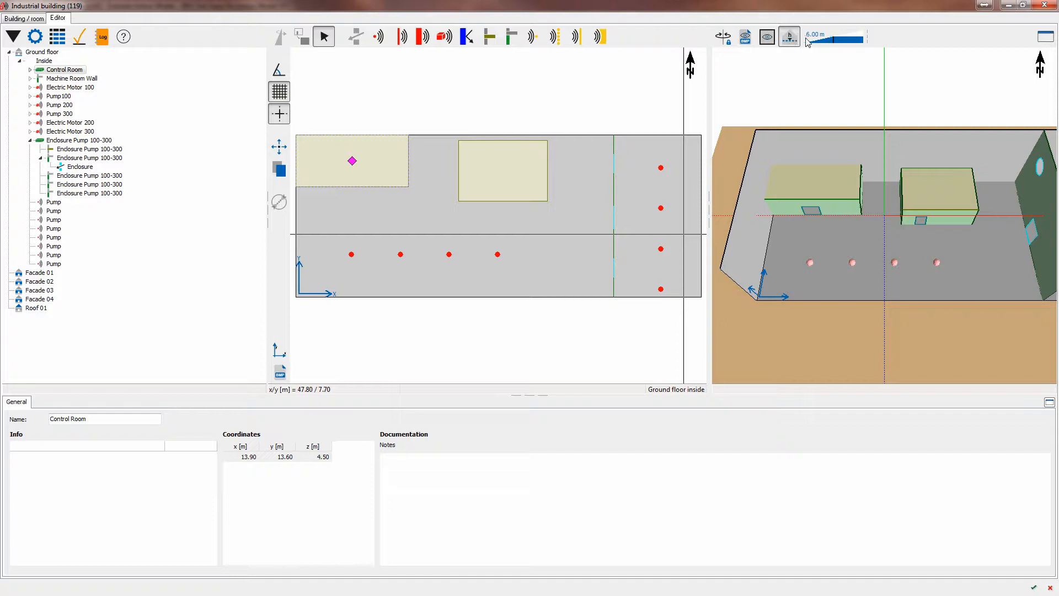
mouse_move(830, 40)
left_mouse_down()
mouse_move(819, 47)
mouse_move(866, 35)
mouse_move(823, 50)
left_mouse_up()
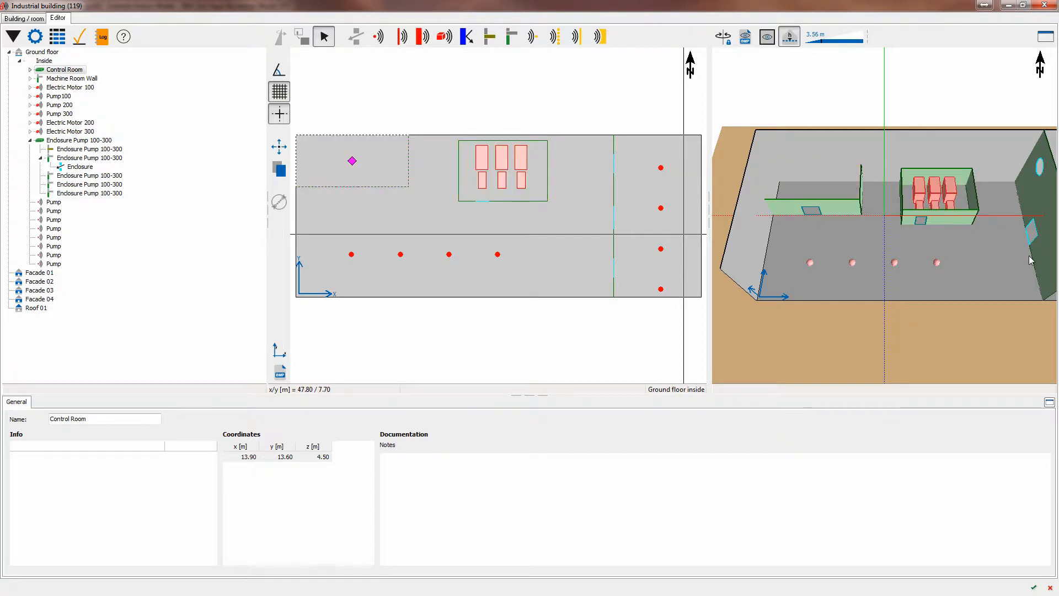
left_click_drag(935, 252, 913, 218)
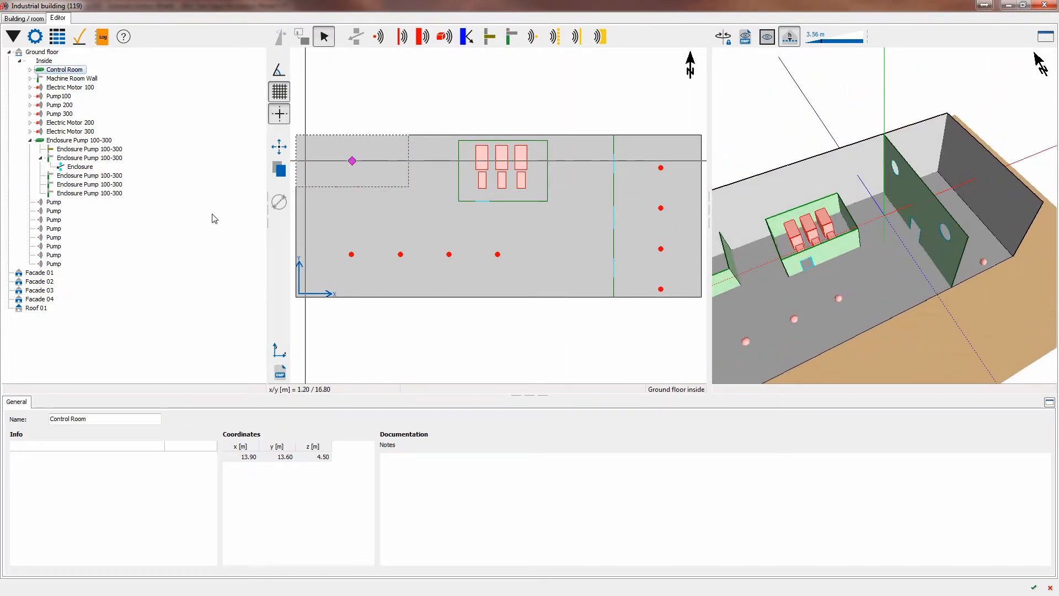
Accept the industrial building edits and save the 003 Test Input for Indoor Model data
left_click(1033, 588)
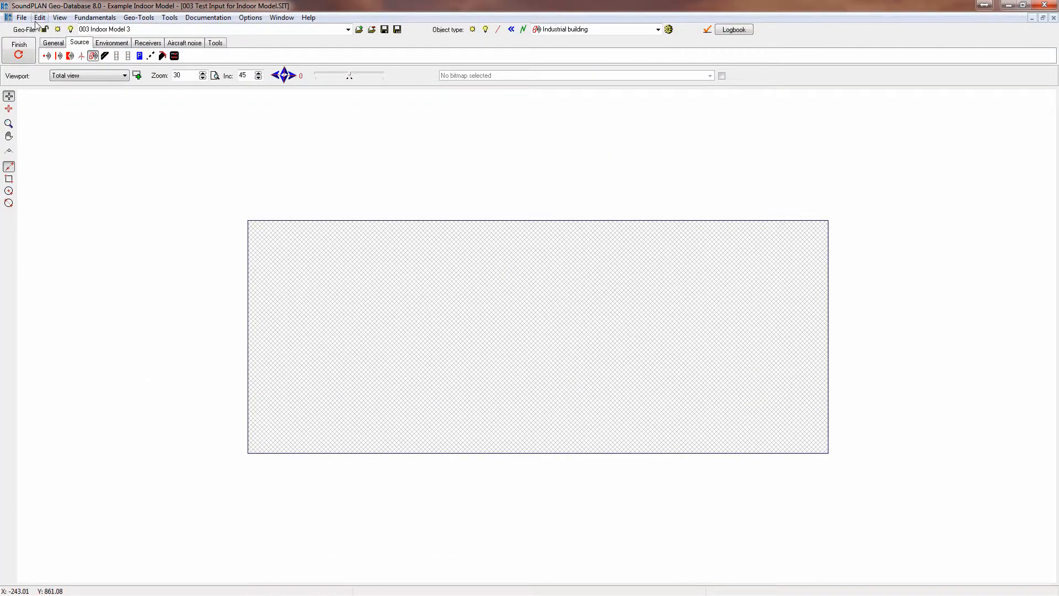
left_click(22, 17)
left_click(55, 60)
Switch to the SoundPLAN Calculation Kernel through SoundPLAN Manager and delete the existing result files of the 3rd Model run
key("alt+Tab")
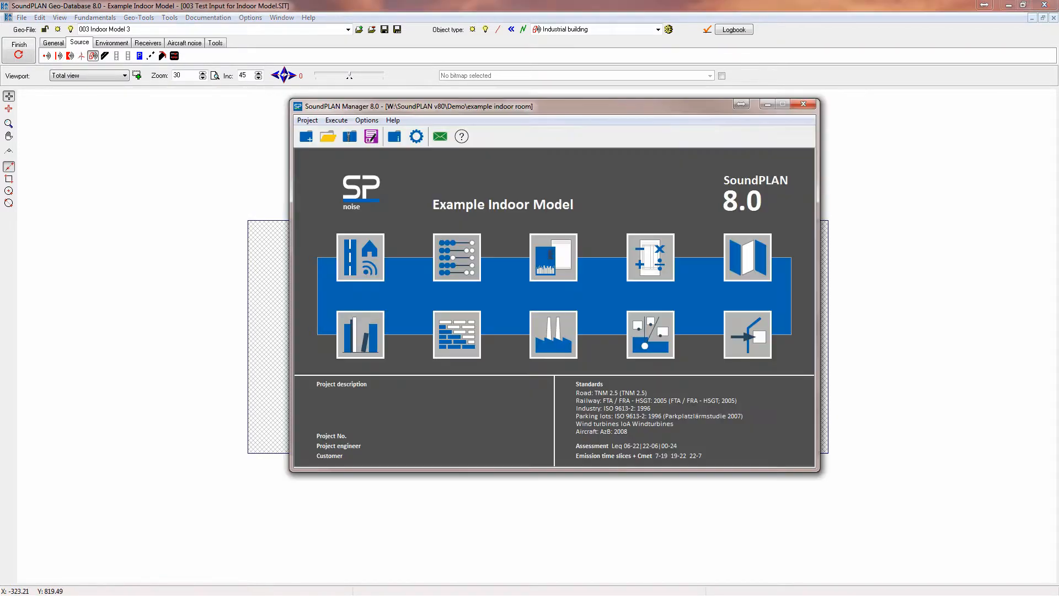
left_click(453, 251)
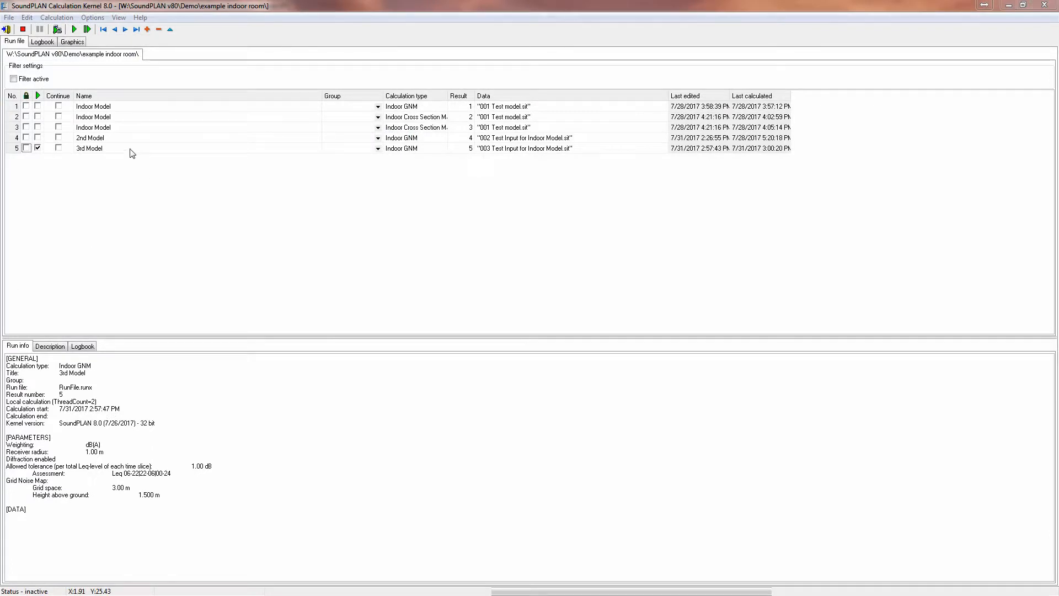
left_click(131, 149)
double_click(130, 148)
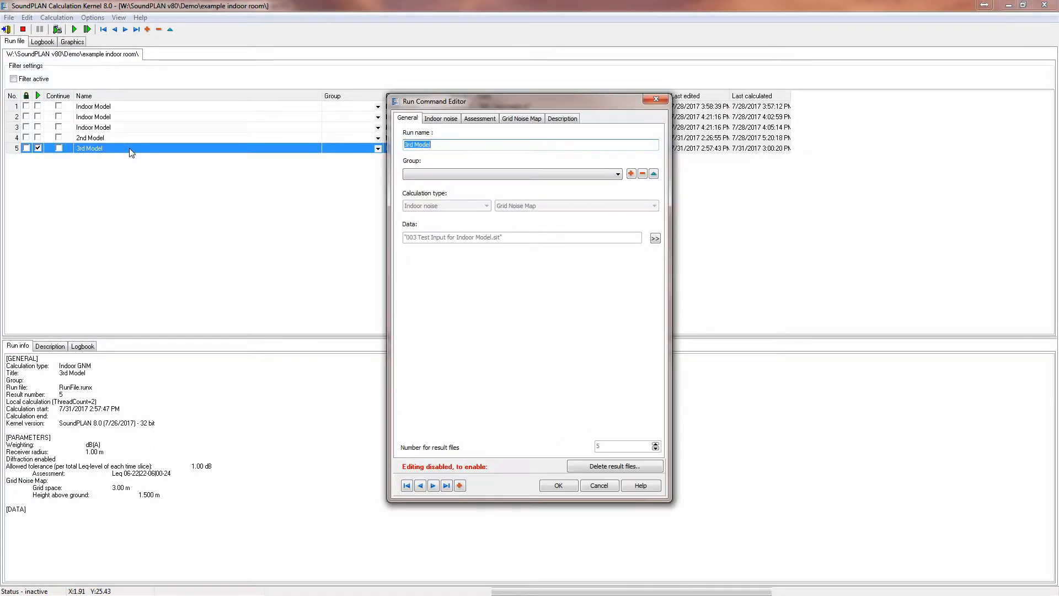
left_click(601, 467)
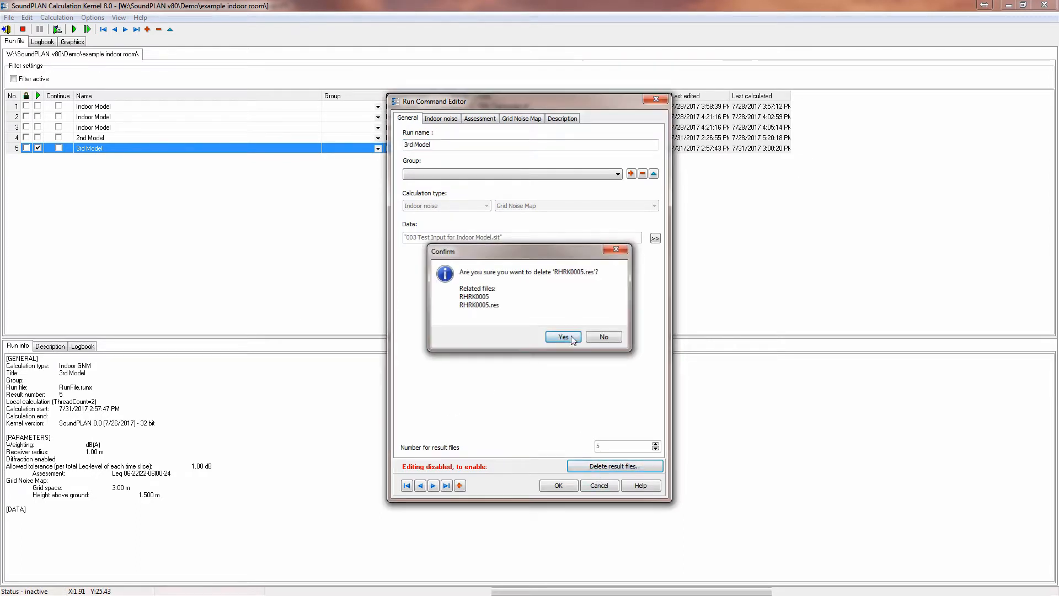
left_click(570, 336)
Set the 3rd Model run's allowed tolerance to 2.5 dB and its grid noise map spacing to 1 m
left_click(448, 119)
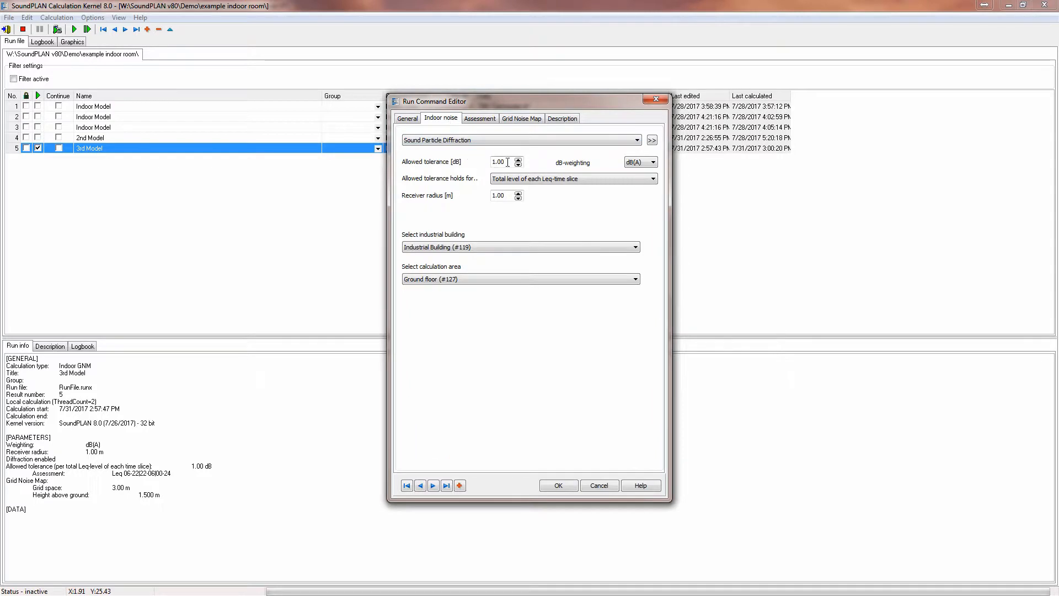
left_click_drag(509, 162, 490, 161)
type("2.5")
left_click(484, 119)
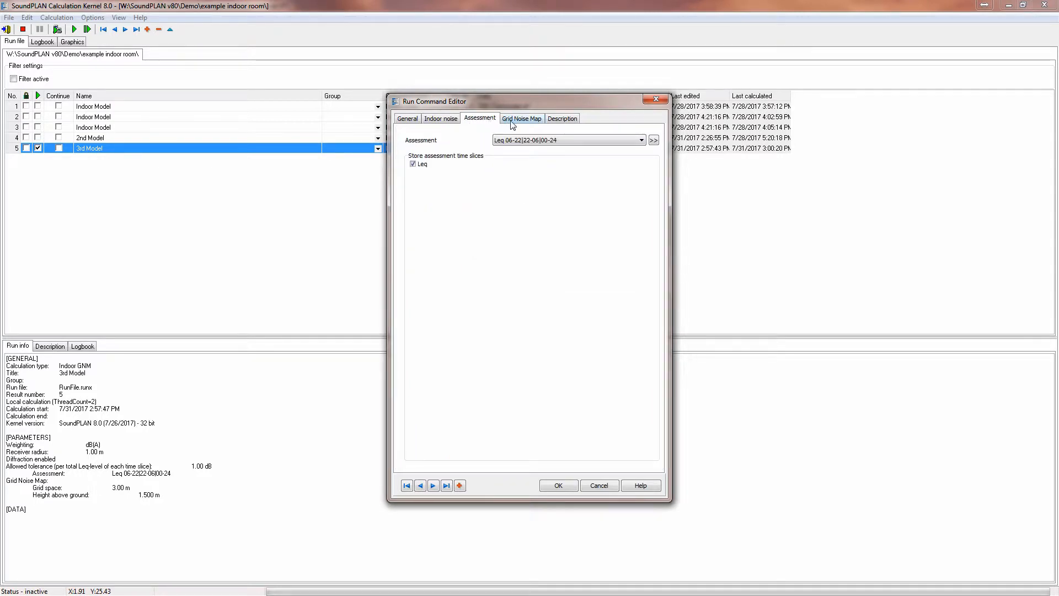
left_click(519, 119)
double_click(499, 154)
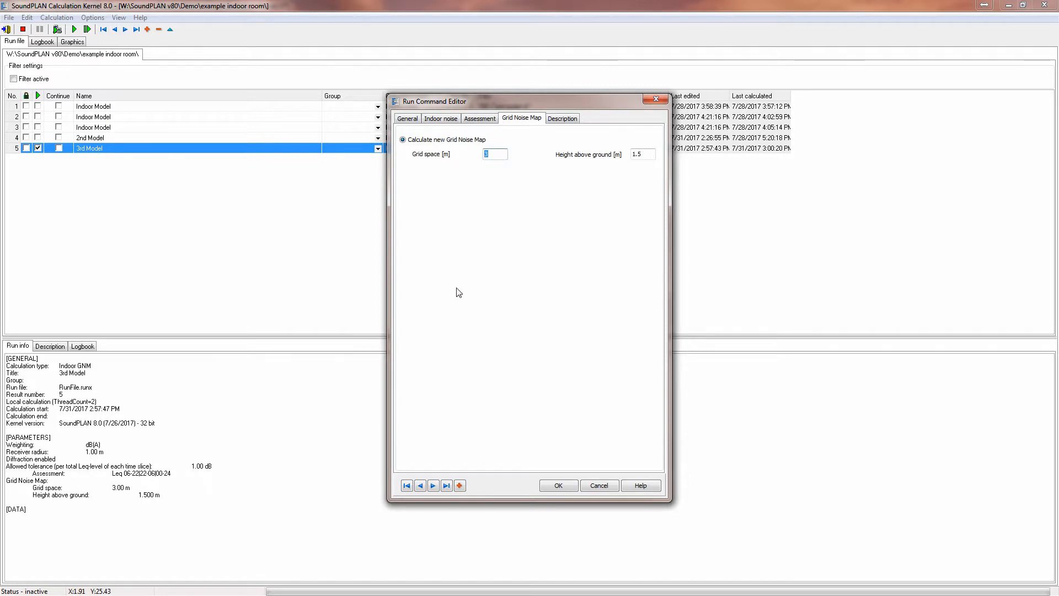
left_click(568, 490)
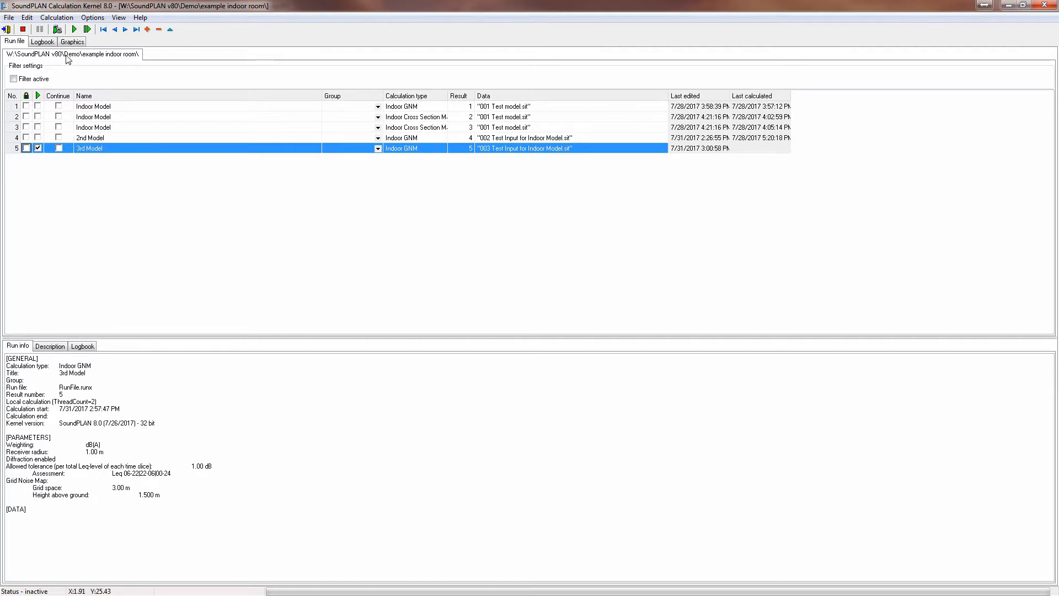
Start calculating the 3rd Model run and show its graphical results
left_click(75, 29)
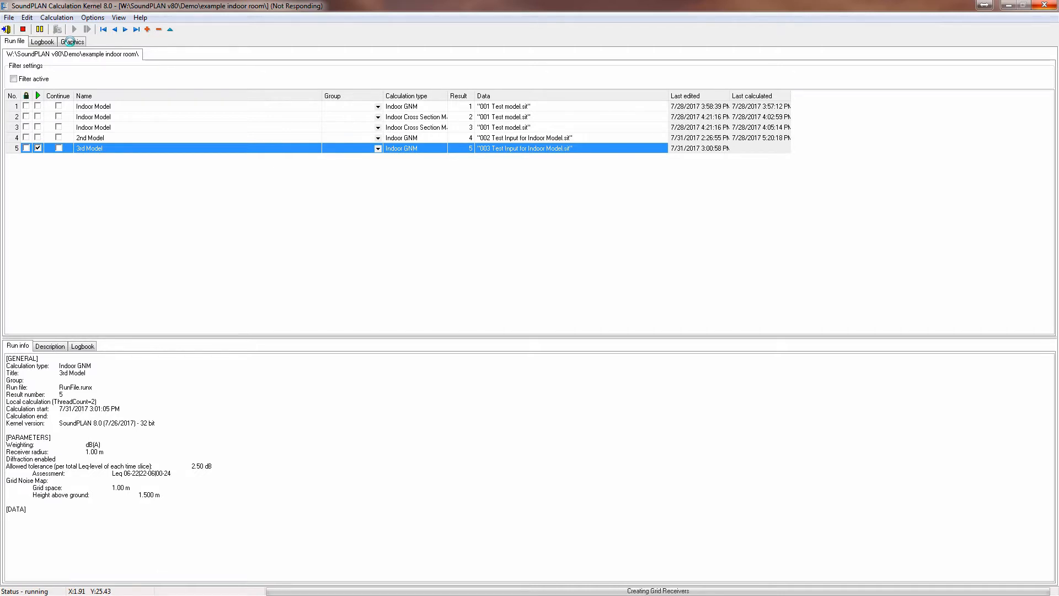
left_click(70, 42)
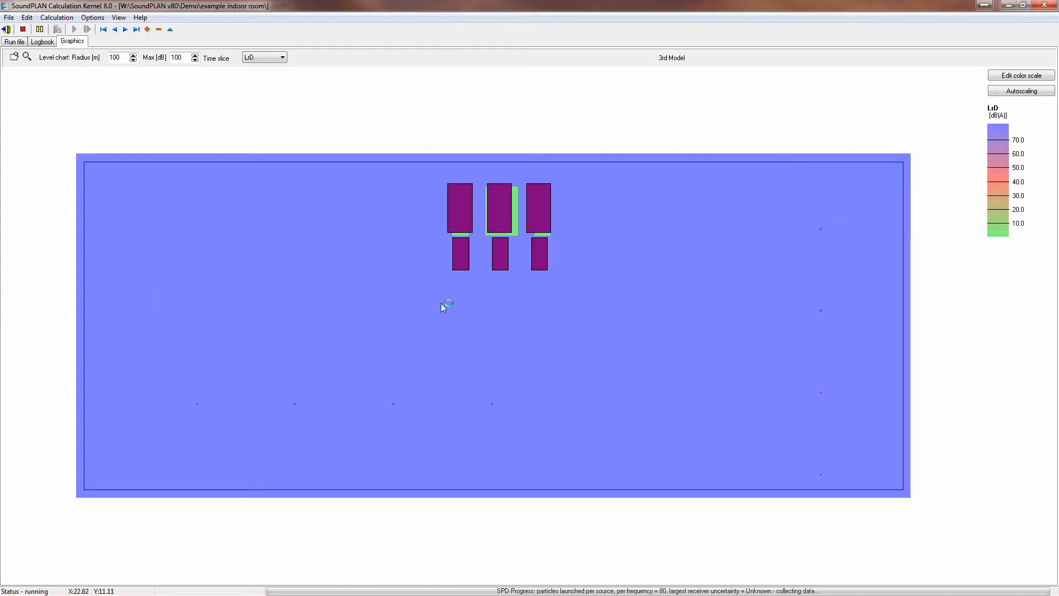
Autoscale the noise map's colors and display the Sigma(LrD) values for the calculated grid
left_click(1024, 91)
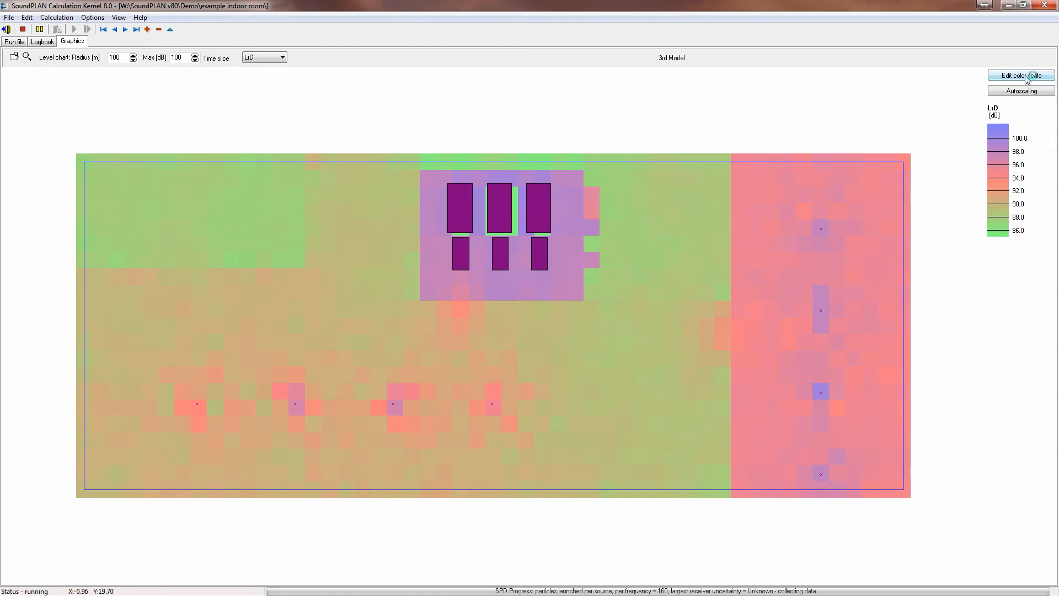
right_click(639, 236)
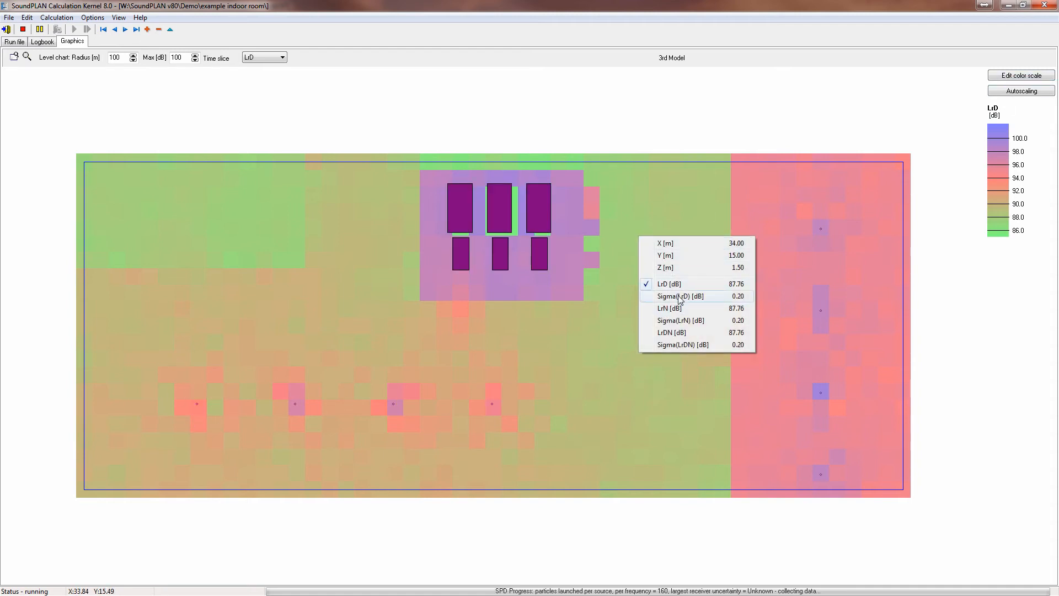
left_click(680, 298)
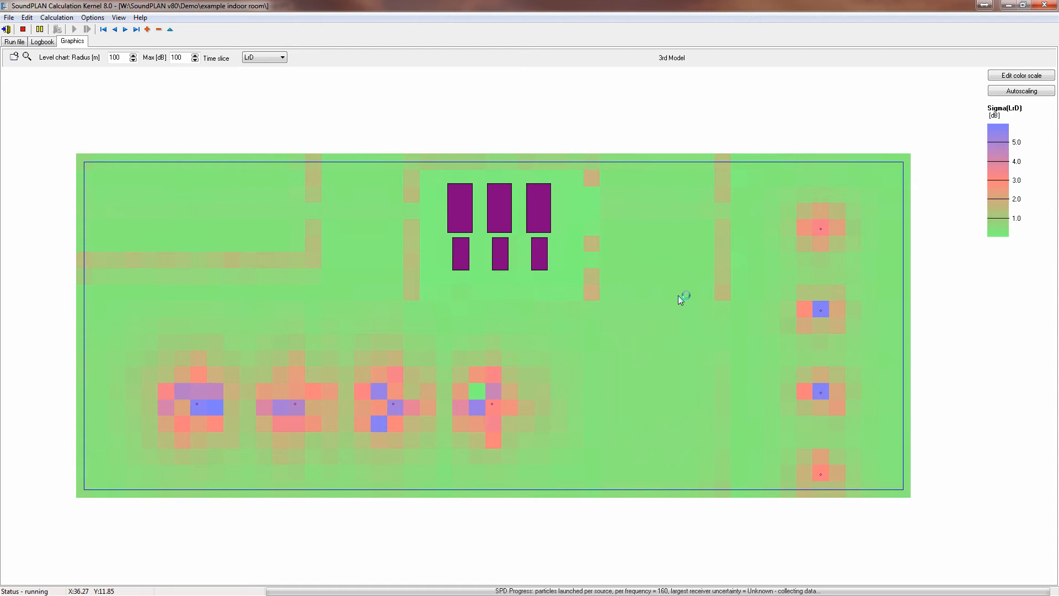